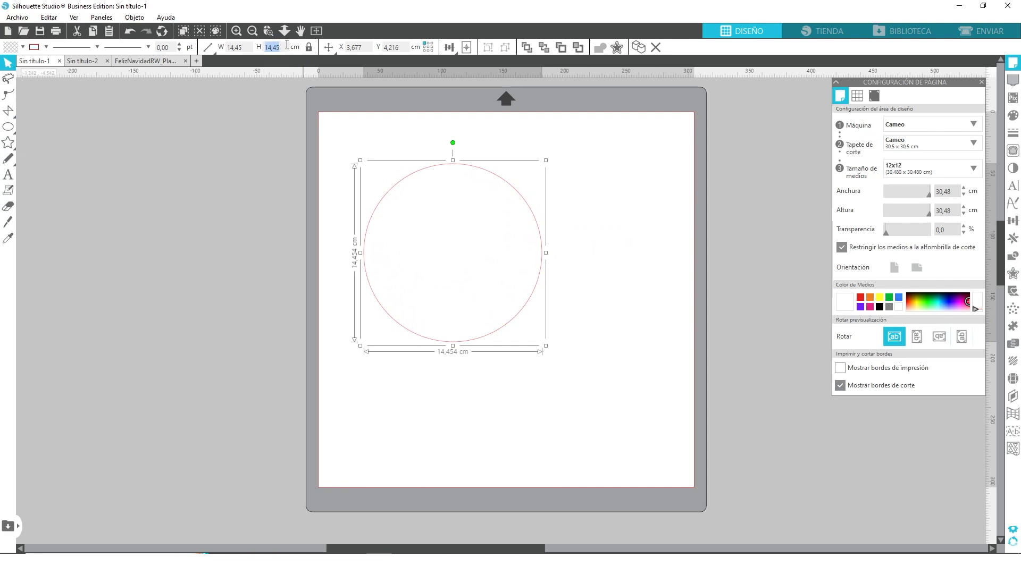
Set the circle's height to 15 cm with proportional width and move it slightly nearer the page's upper-left corner
text(15)
key(Return)
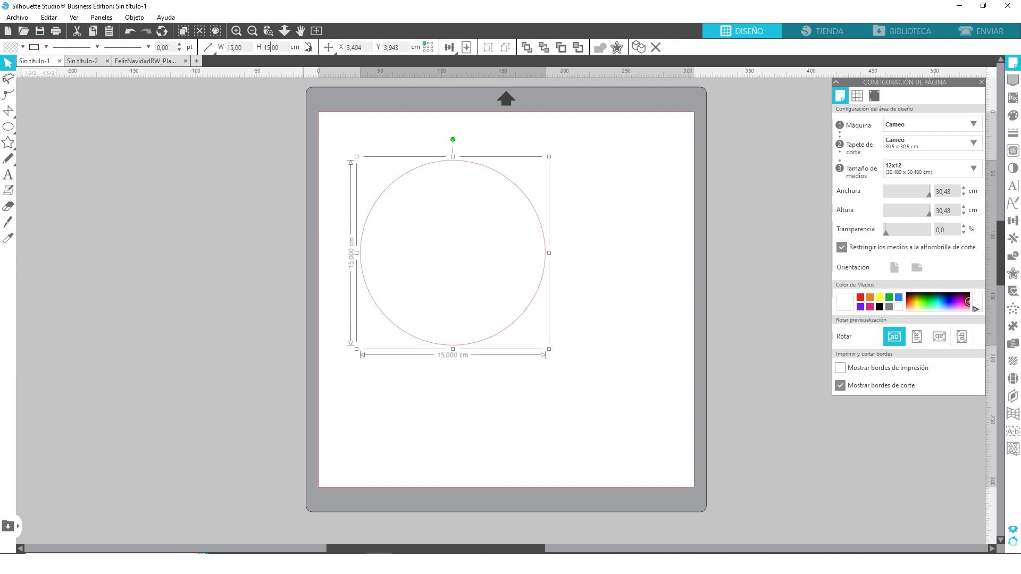
drag(481, 169, 471, 150)
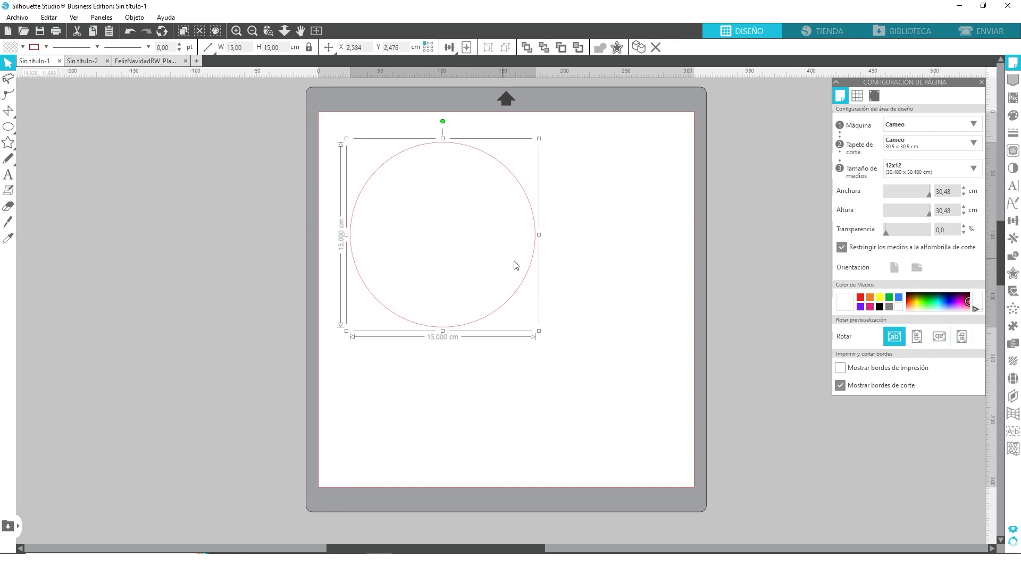
Draw a rectangle about 18 cm wide across the circle just below its centre and set its height to 4 cm
click(8, 126)
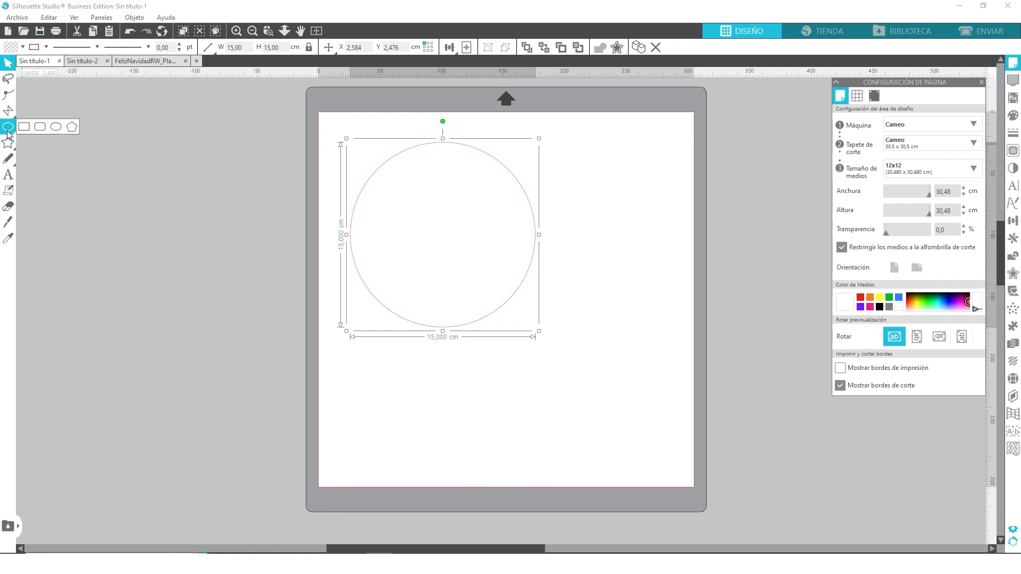
click(41, 123)
drag(330, 238, 555, 296)
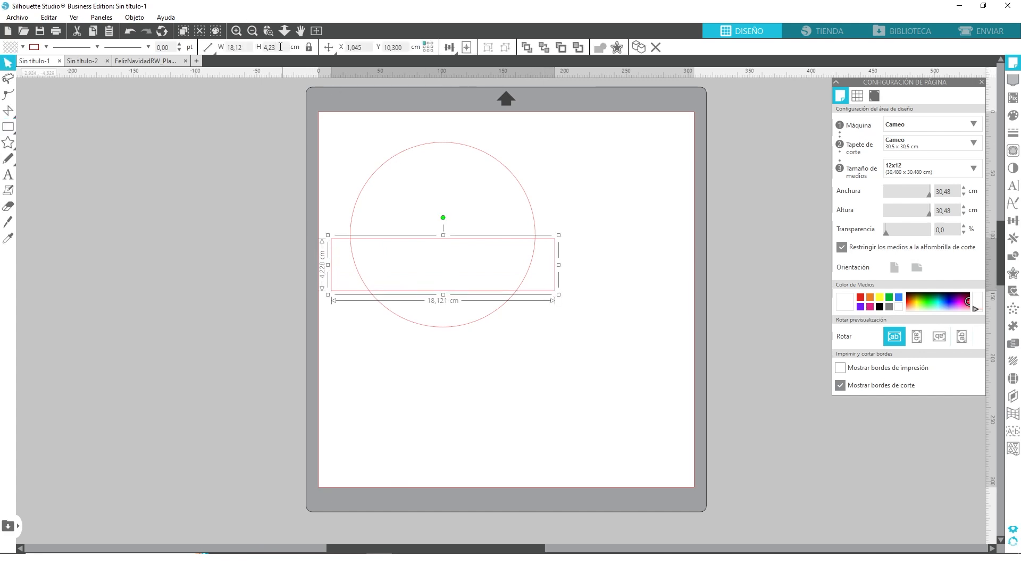
key(Return)
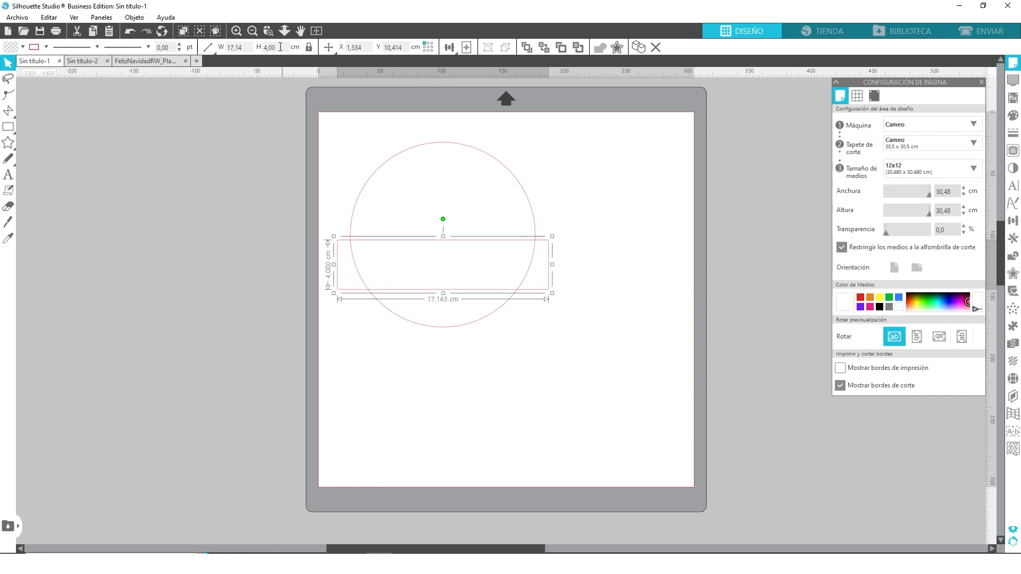
click(559, 166)
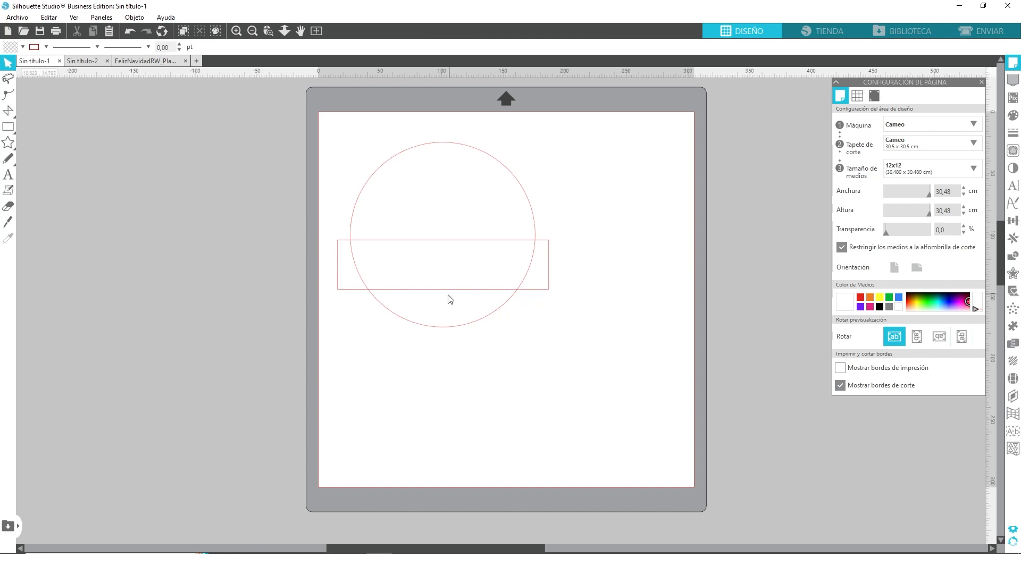
Fill the rectangle across the circle with solid red
click(434, 293)
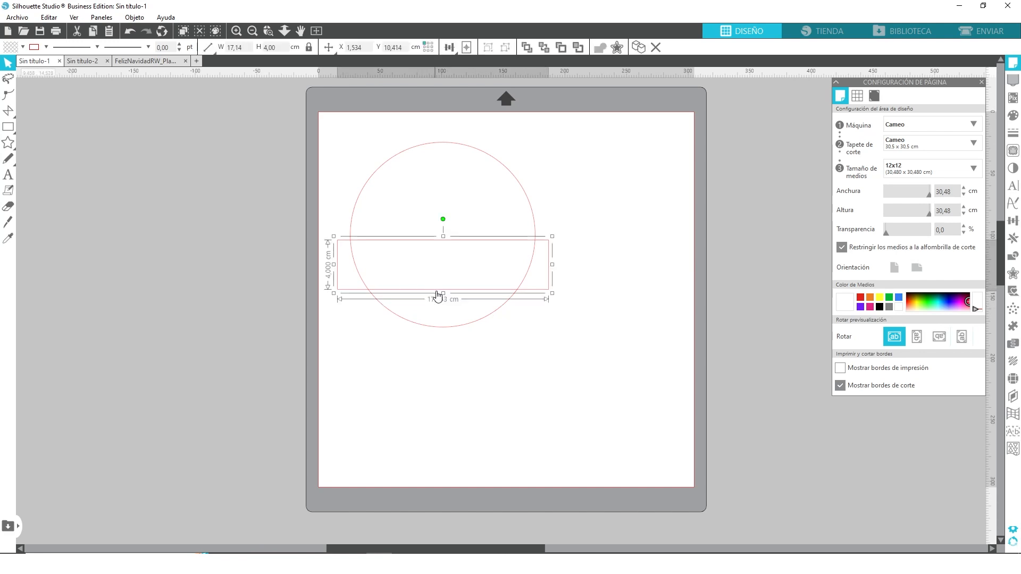
click(1013, 116)
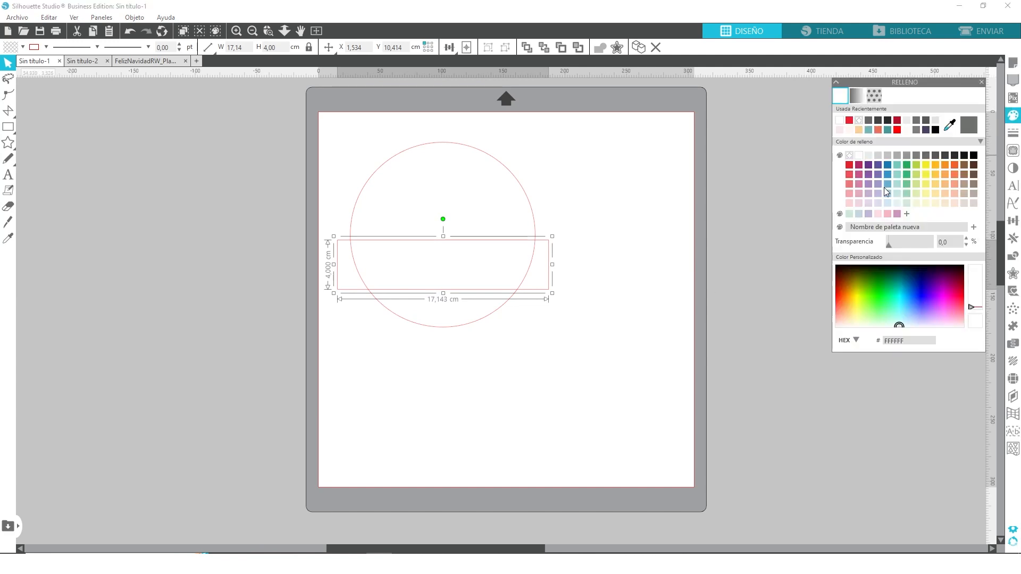
click(850, 166)
click(596, 204)
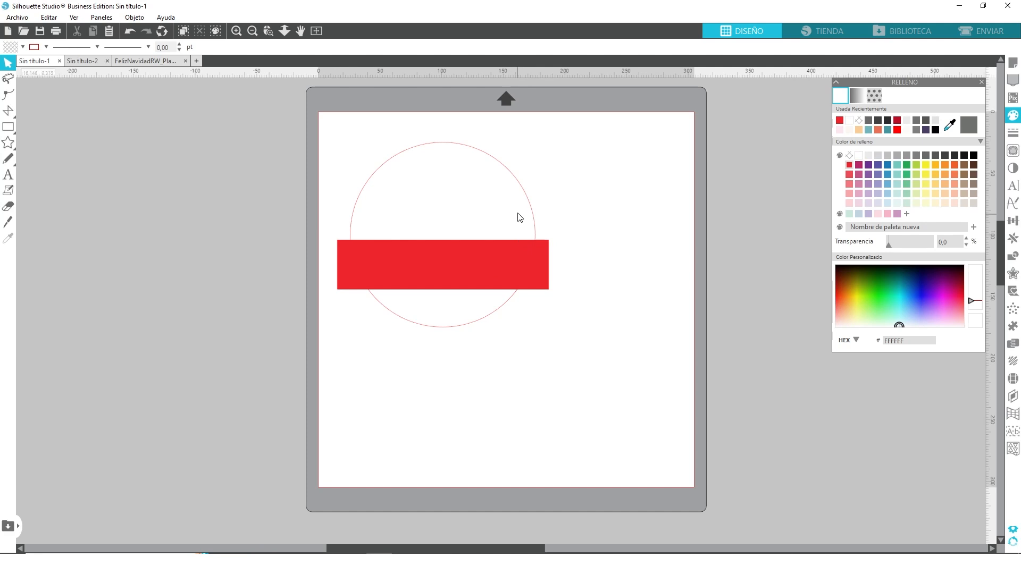
Intersect the red rectangle with the circle so the band follows the circle's edge, keeping the full circle outline
click(524, 195)
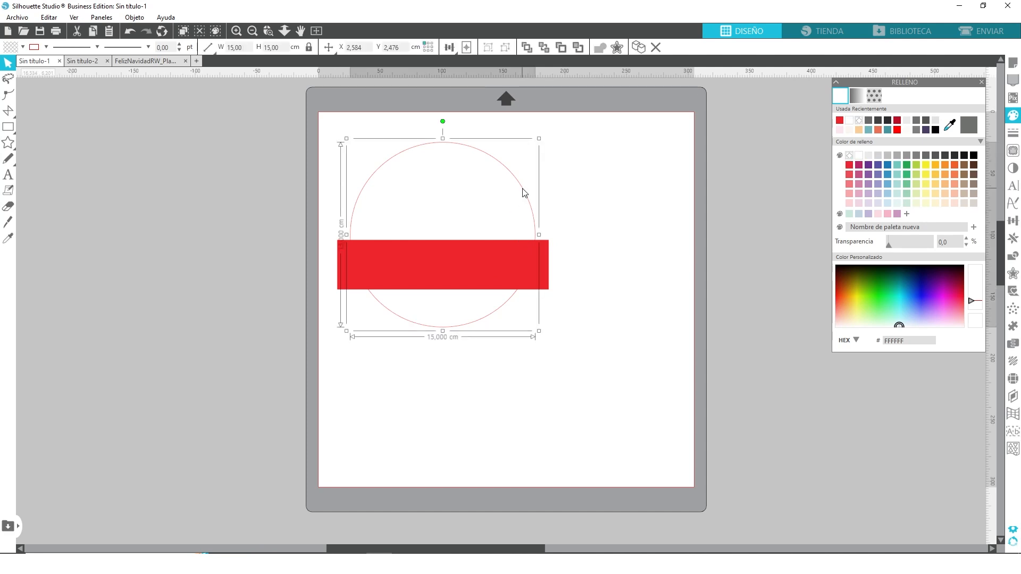
key(i)
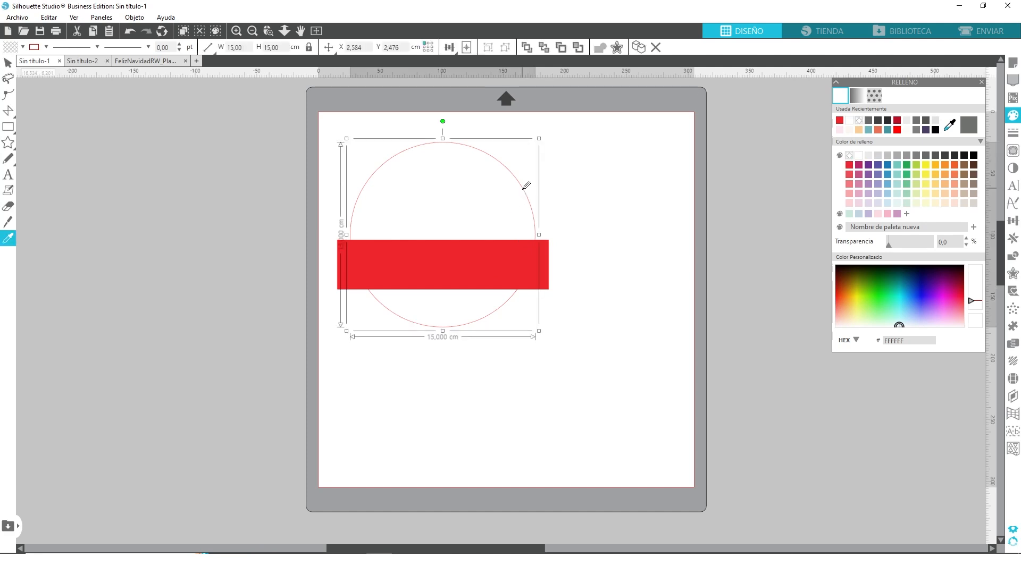
key(v)
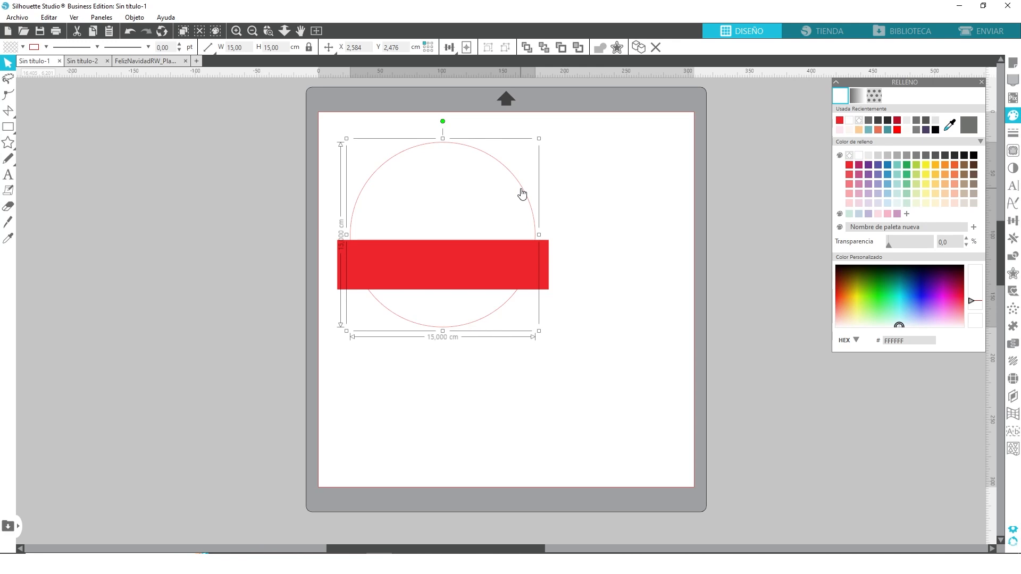
key(i)
key(v)
shift+click(543, 273)
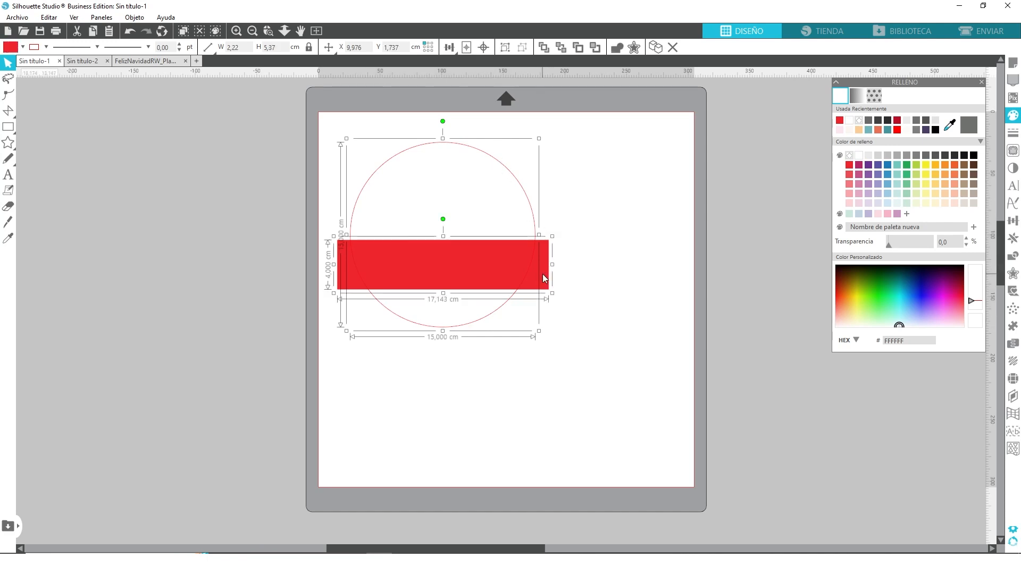
click(1013, 255)
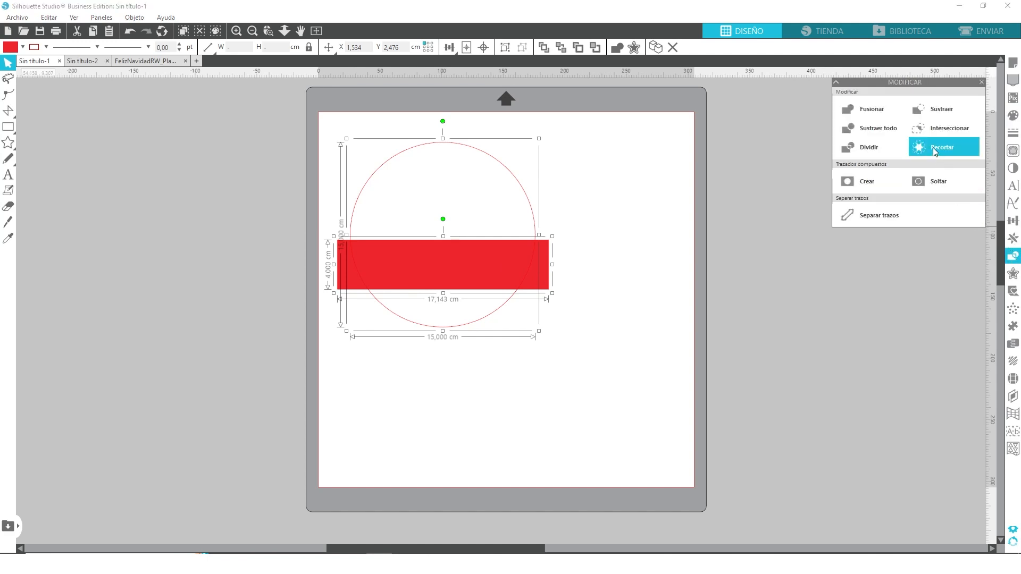
click(933, 128)
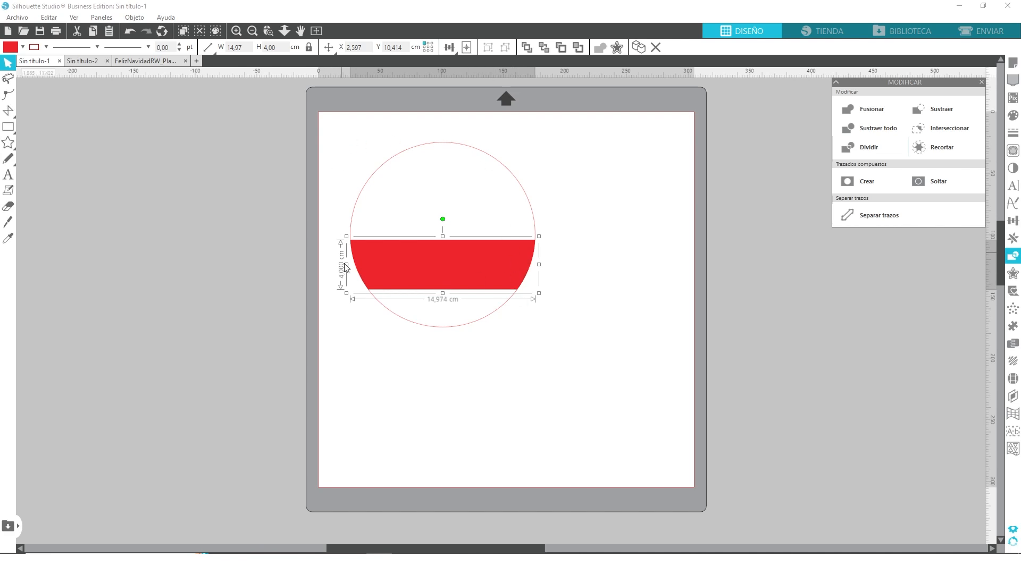
click(505, 373)
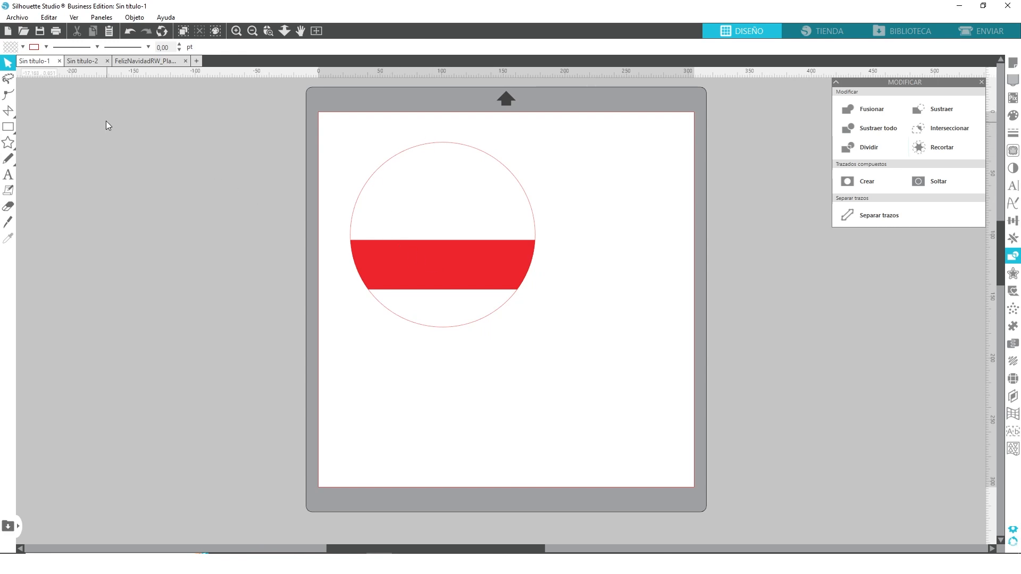
Look over the sample circle layouts in the Sin título-2 document and return to Sin título-1
click(79, 61)
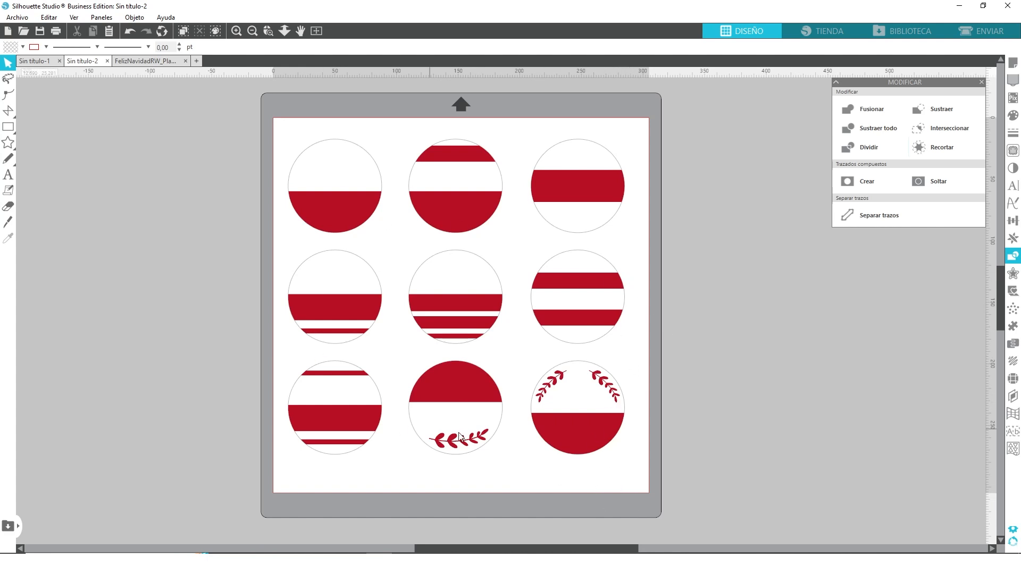
click(25, 62)
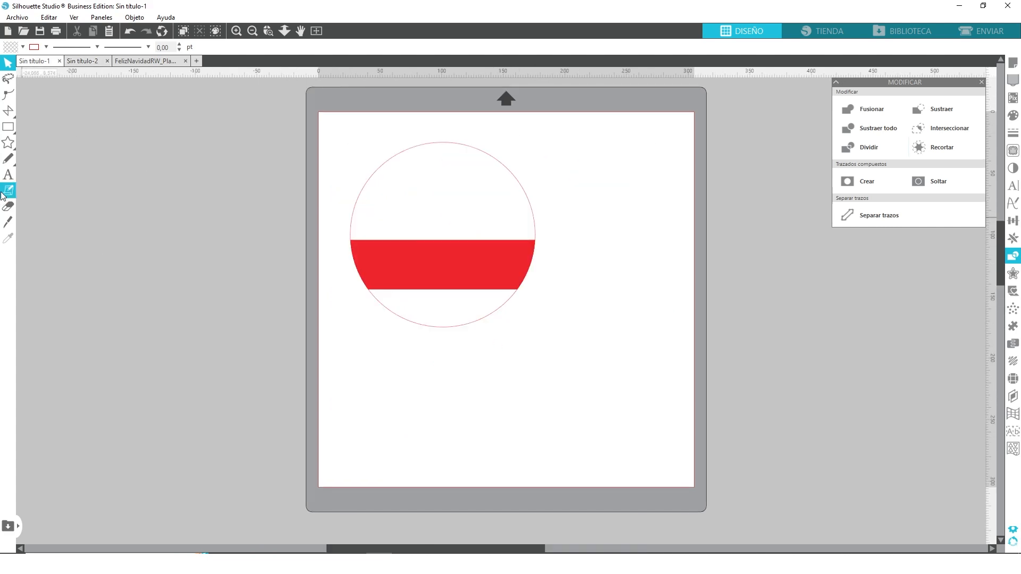
Add the text "Feliz" on the empty page area beside the circle
click(8, 176)
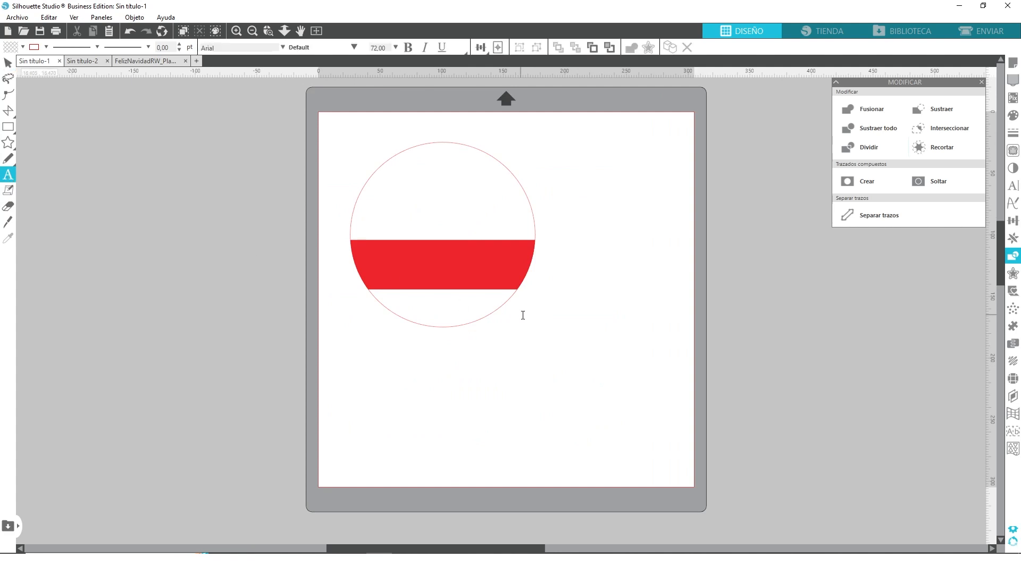
click(558, 202)
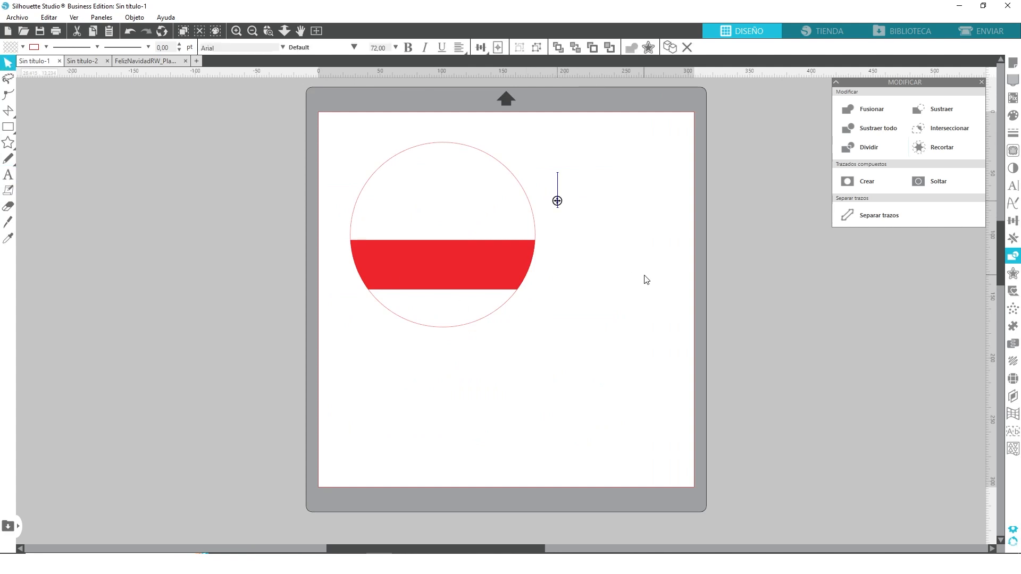
text(Feliz)
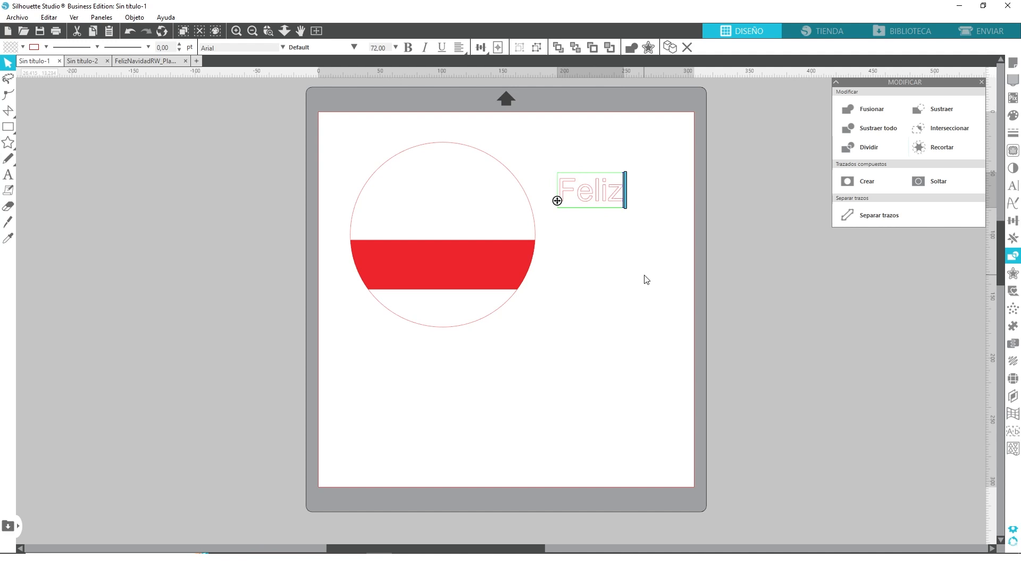
click(633, 269)
Duplicate the "Feliz" text, change the copy to "NAVIDAD" and place it directly beneath the original
click(589, 200)
key(i)
key(ctrl+c)
key(ctrl+v)
drag(596, 222, 655, 256)
double_click(602, 255)
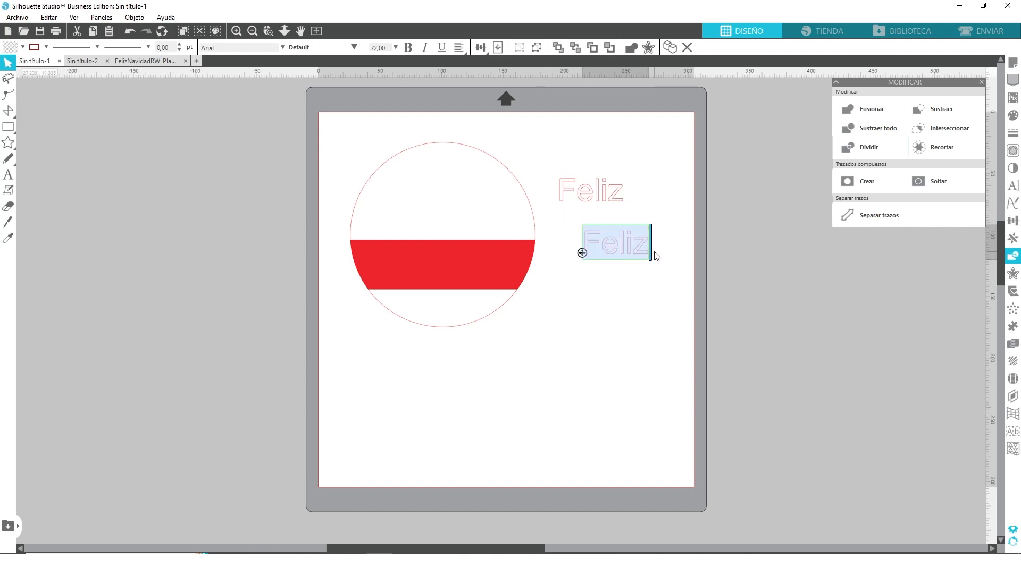
text(NAVIDAD)
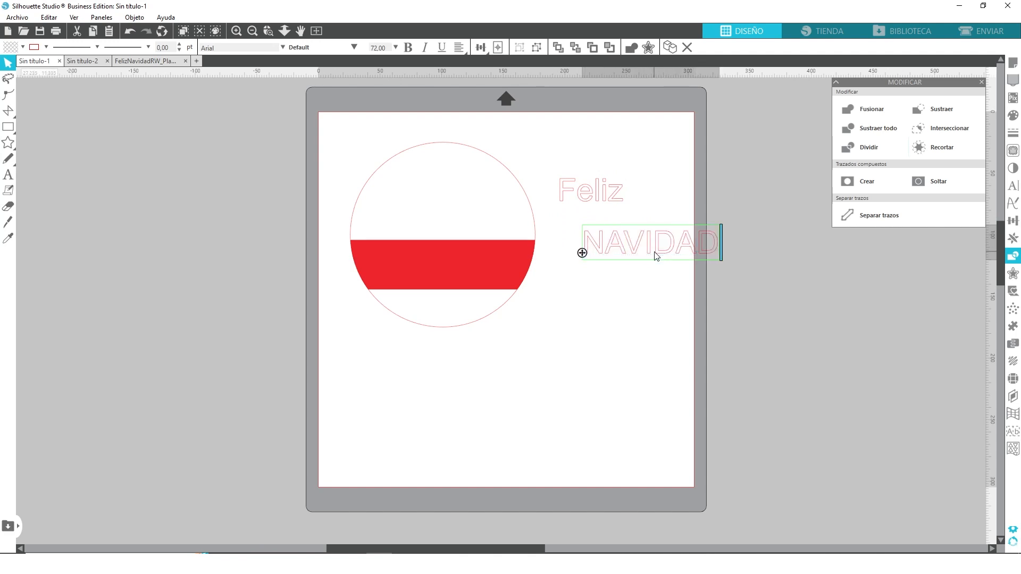
click(694, 212)
drag(660, 242, 626, 237)
Fill both the "Feliz" and "NAVIDAD" texts with white and shift them slightly down together
drag(525, 131, 736, 293)
click(1014, 115)
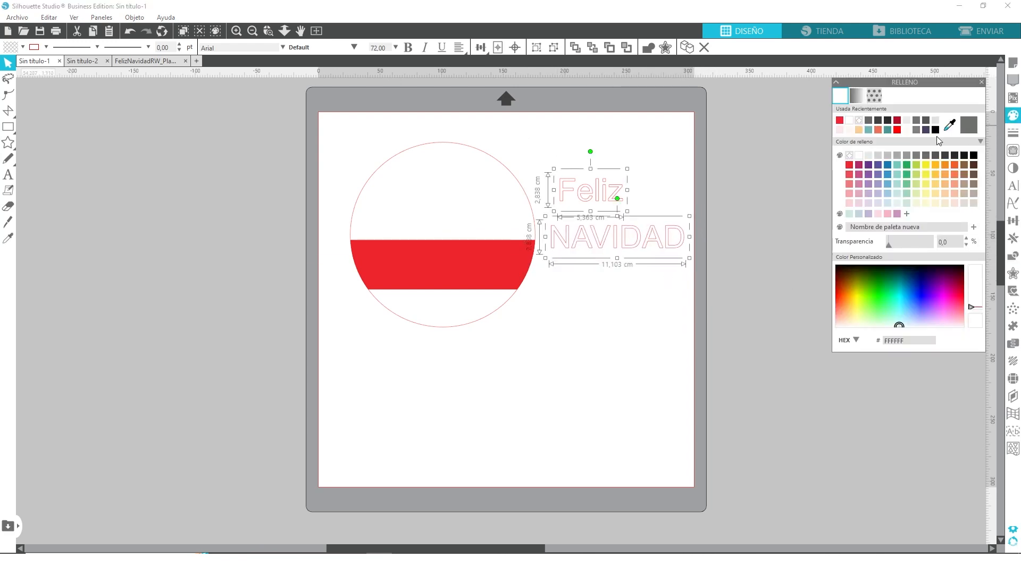
click(860, 155)
mouse_move(621, 244)
mouse_down()
mouse_move(468, 266)
mouse_move(629, 256)
mouse_up()
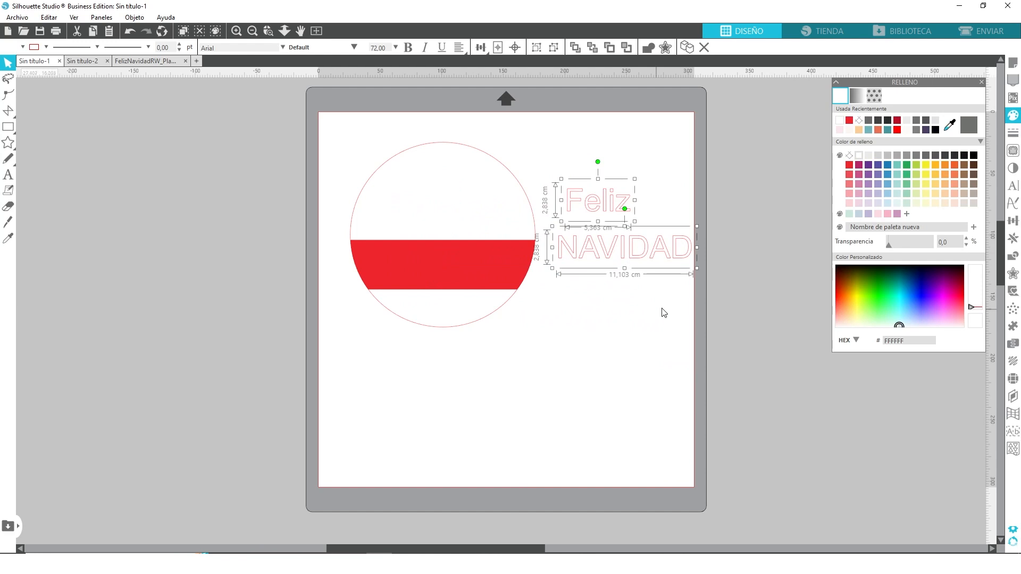
Change the font of the "NAVIDAD" text to Bebas
click(1012, 186)
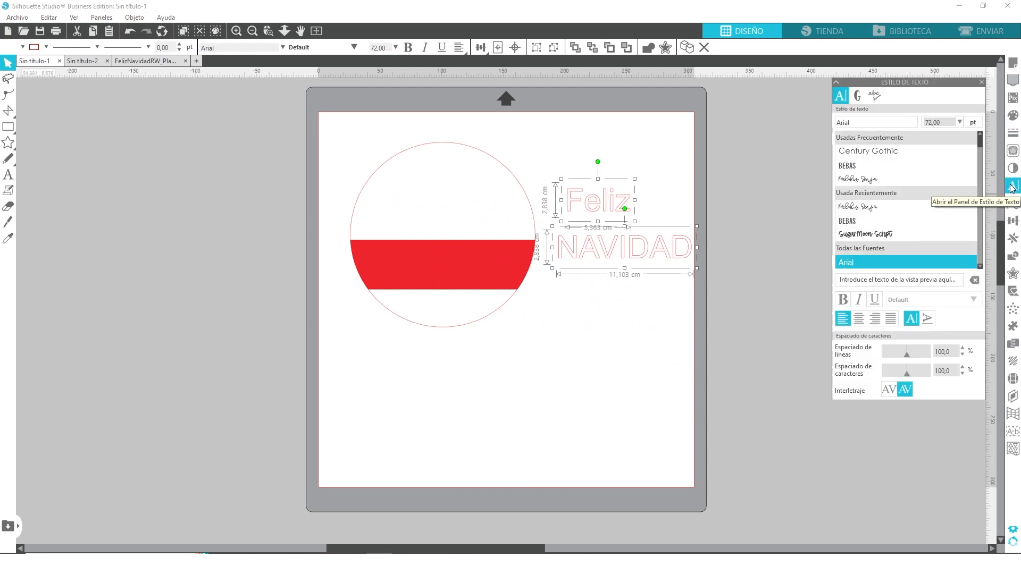
click(593, 307)
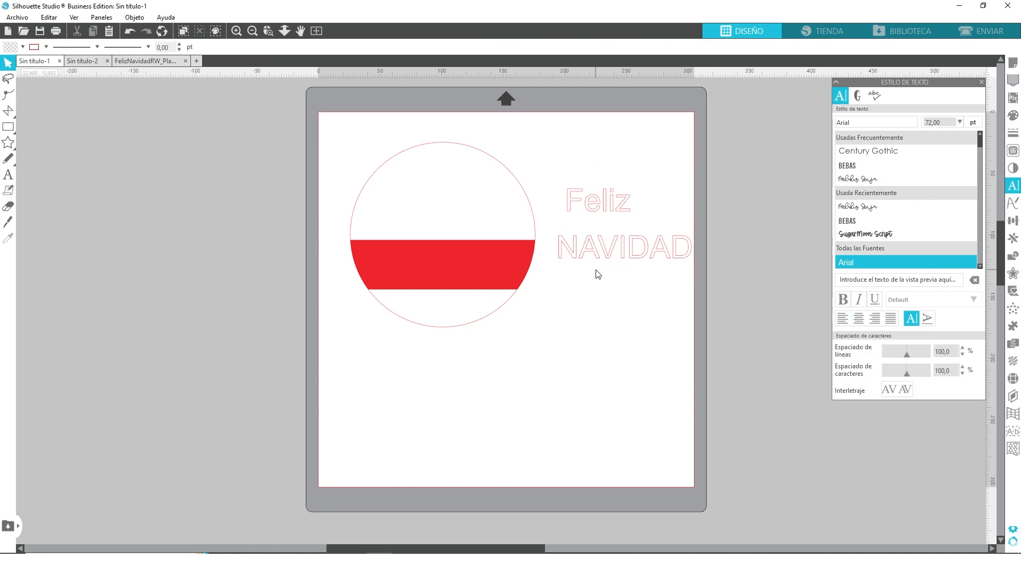
click(587, 259)
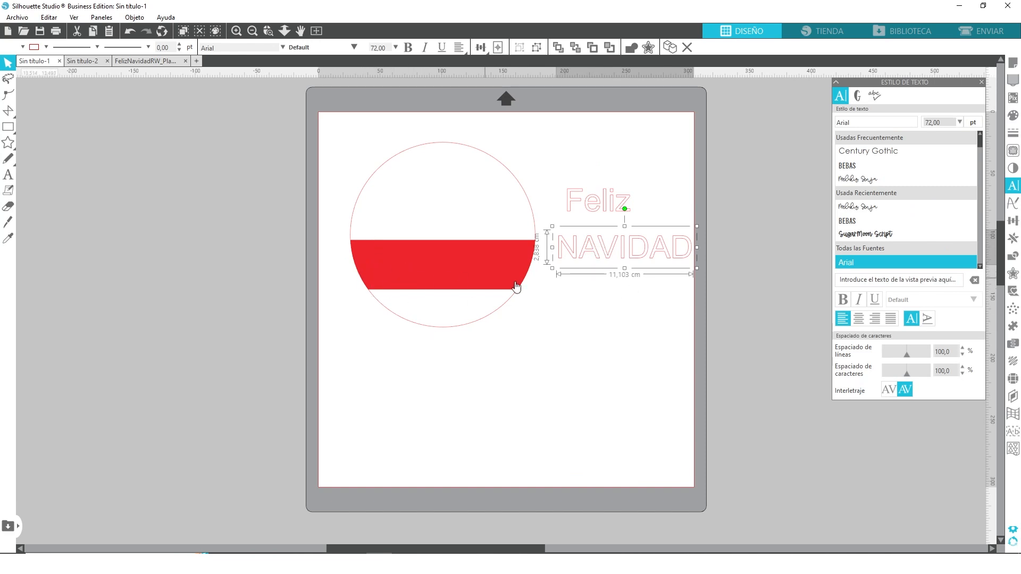
click(847, 222)
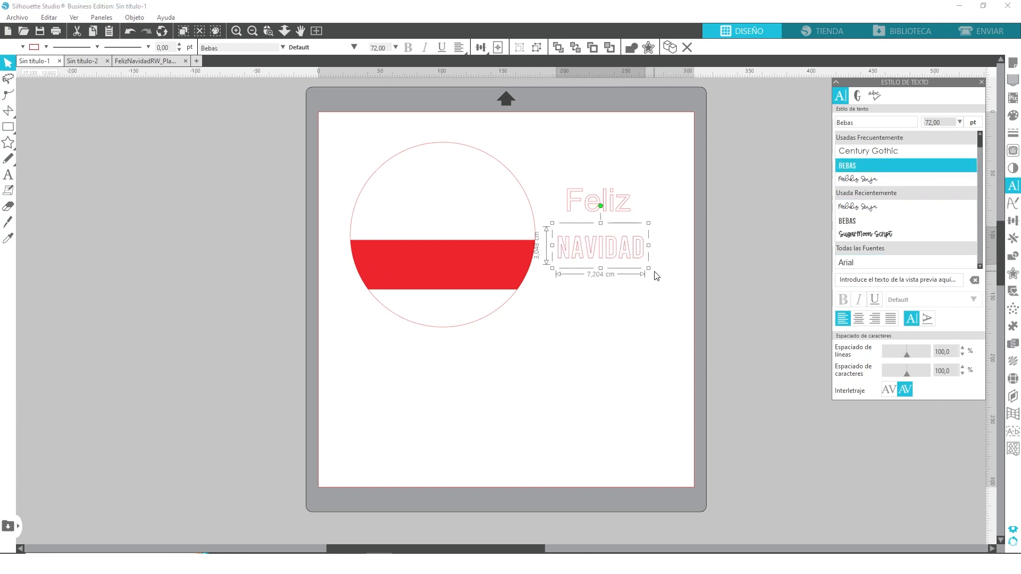
Enlarge "NAVIDAD" to fit the red band, centre it there and set its character spacing to 90%
drag(619, 259, 509, 283)
drag(952, 372, 916, 375)
text(90)
key(Return)
drag(468, 278, 475, 277)
Change the font of the "Feliz" text to Melukis Senja
click(590, 207)
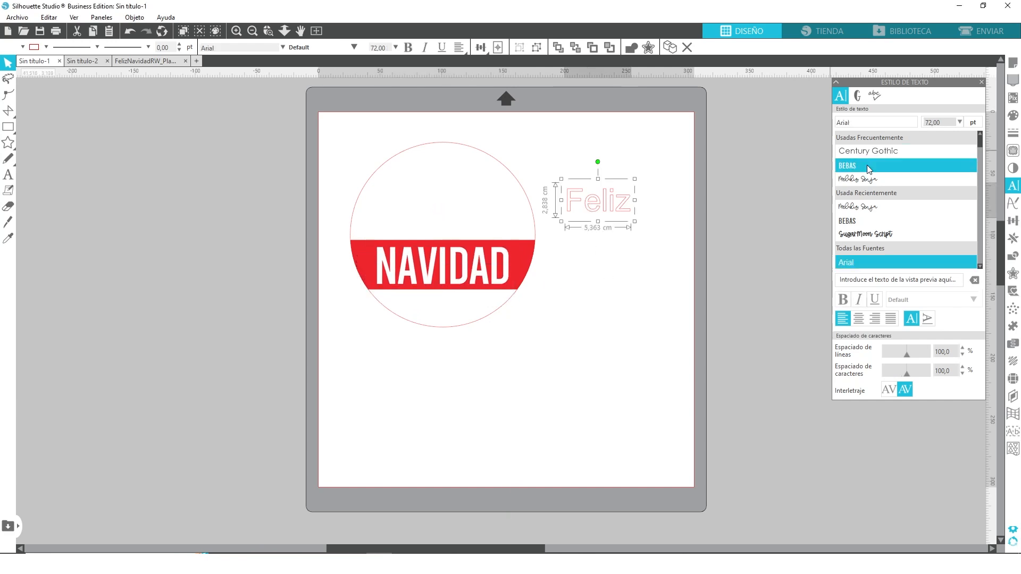
text(melukis Senja)
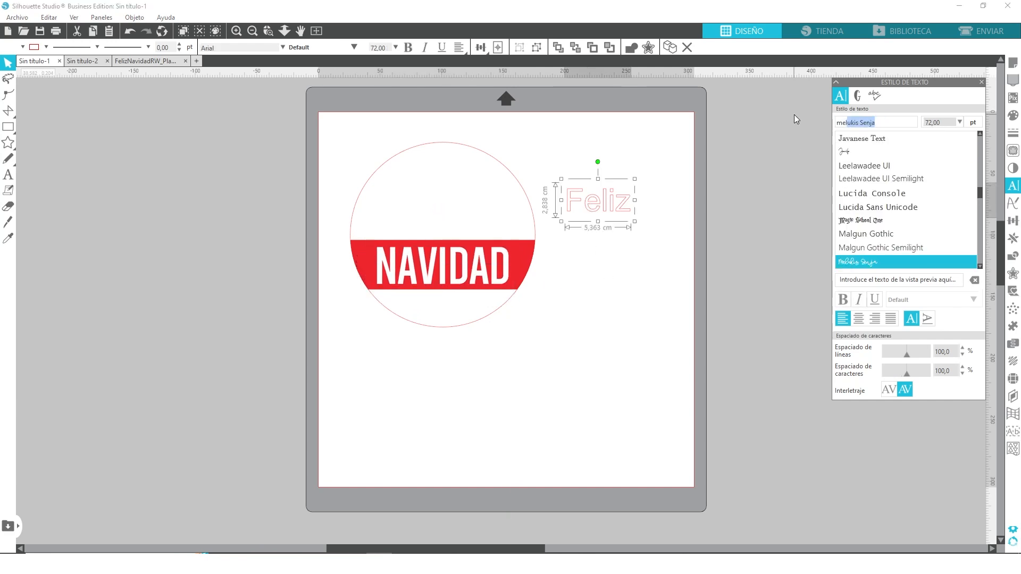
key(Return)
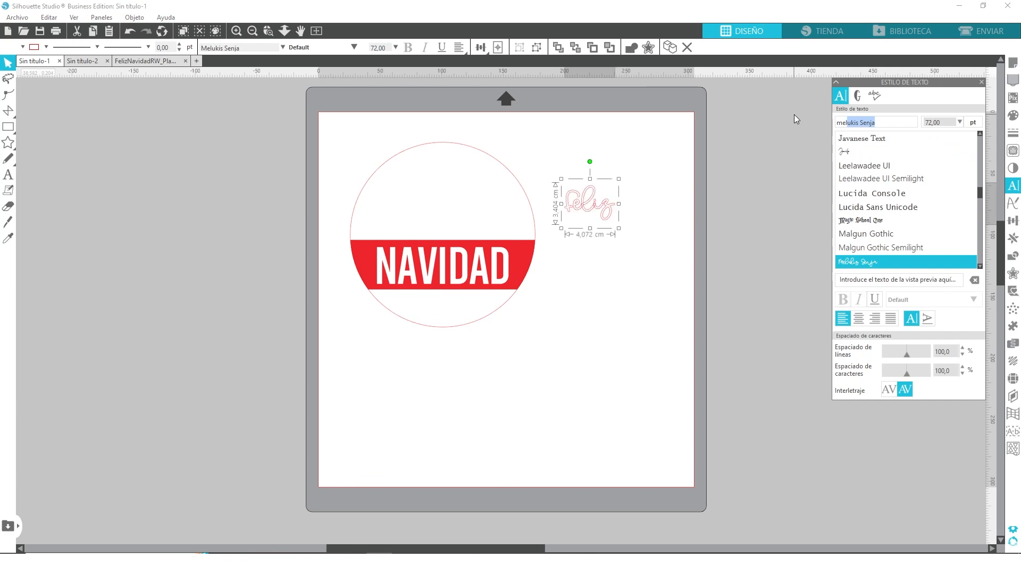
Move "Feliz" into the circle above "NAVIDAD" and enlarge it proportionally to about 8.5 cm tall
drag(604, 220, 454, 273)
mouse_move(422, 229)
mouse_down()
mouse_move(456, 220)
mouse_move(444, 250)
mouse_move(423, 202)
mouse_move(432, 221)
mouse_move(482, 221)
mouse_move(420, 219)
mouse_up()
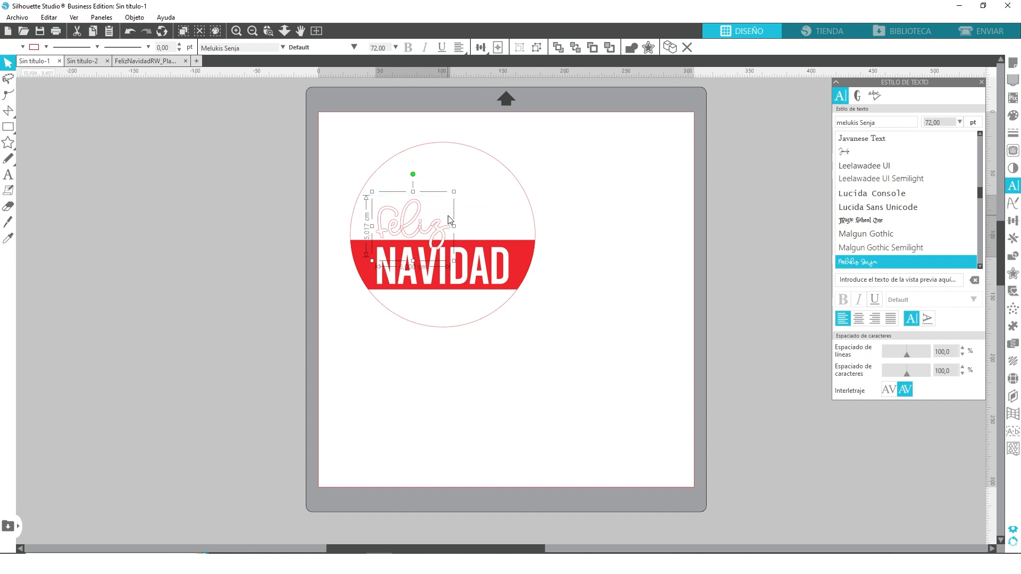
drag(524, 198, 483, 229)
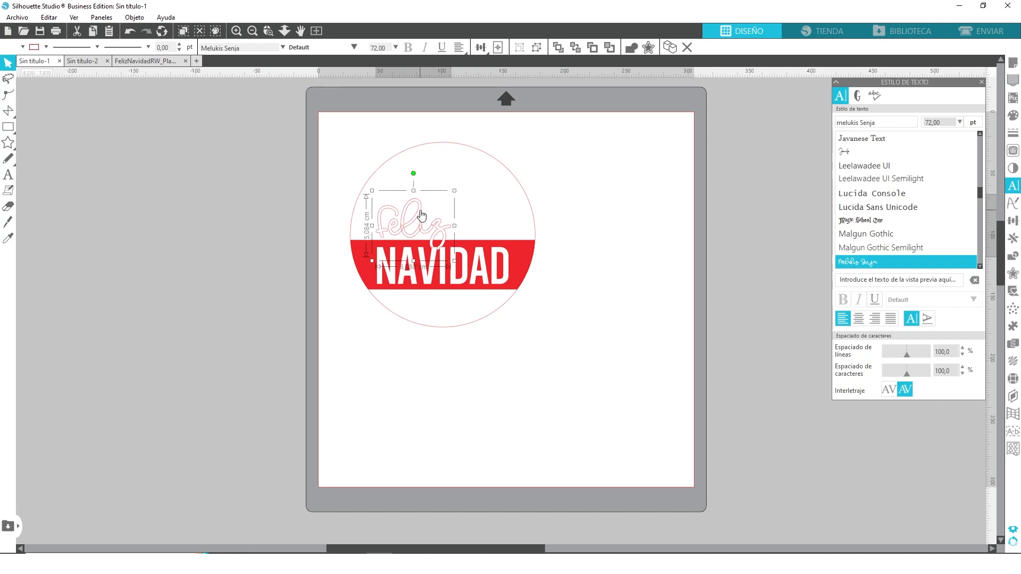
drag(455, 191, 519, 169)
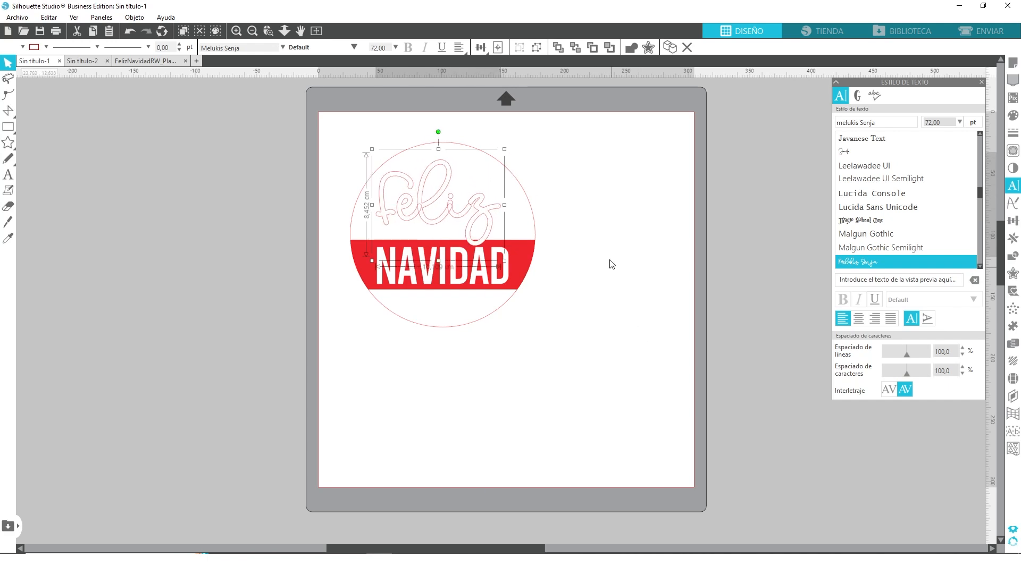
Scale "Feliz" down to about 4.9 cm tall and seat it just above the first letters of "NAVIDAD"
click(595, 253)
click(502, 280)
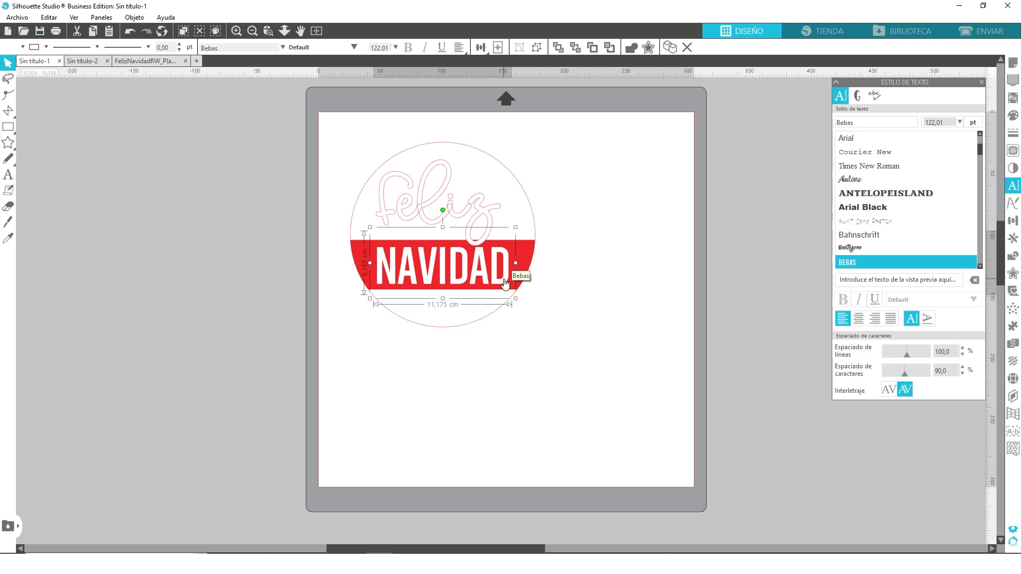
click(592, 303)
click(471, 215)
drag(503, 153, 447, 184)
drag(434, 227, 434, 225)
click(612, 233)
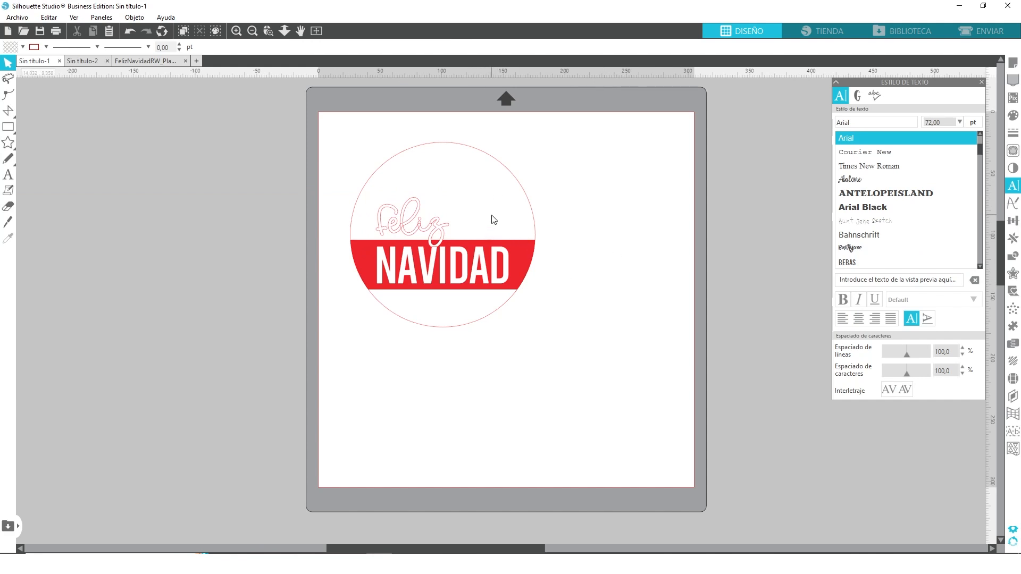
Paste the copied snowflake beside "Feliz" above the red band and scale it proportionally to about 4 cm tall
key(ctrl+v)
drag(535, 335, 481, 215)
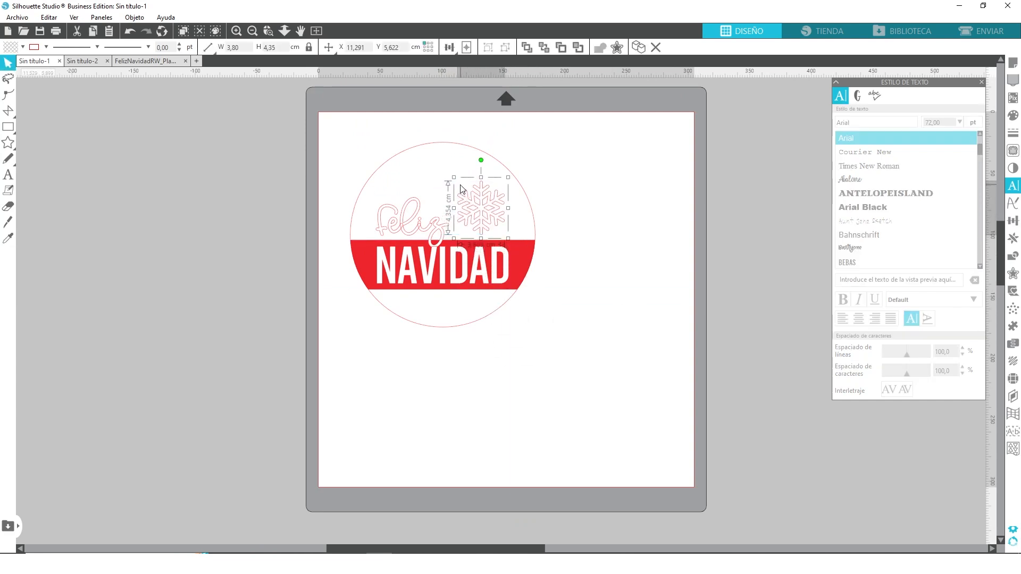
drag(454, 179, 456, 180)
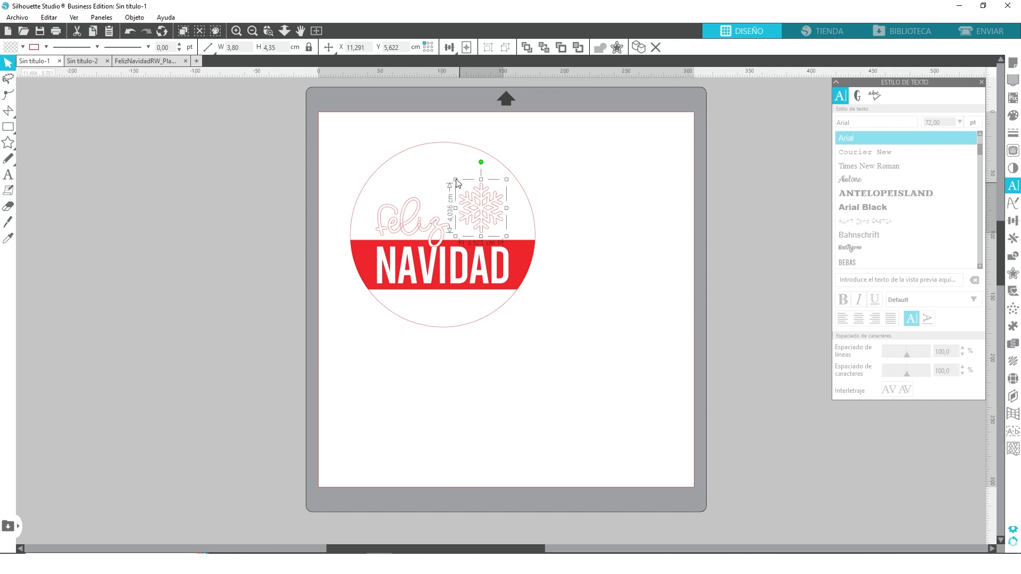
drag(485, 227, 486, 227)
Weld the overlapping letters of "Feliz" and group the resulting shapes
scroll(590, 287, up, 3)
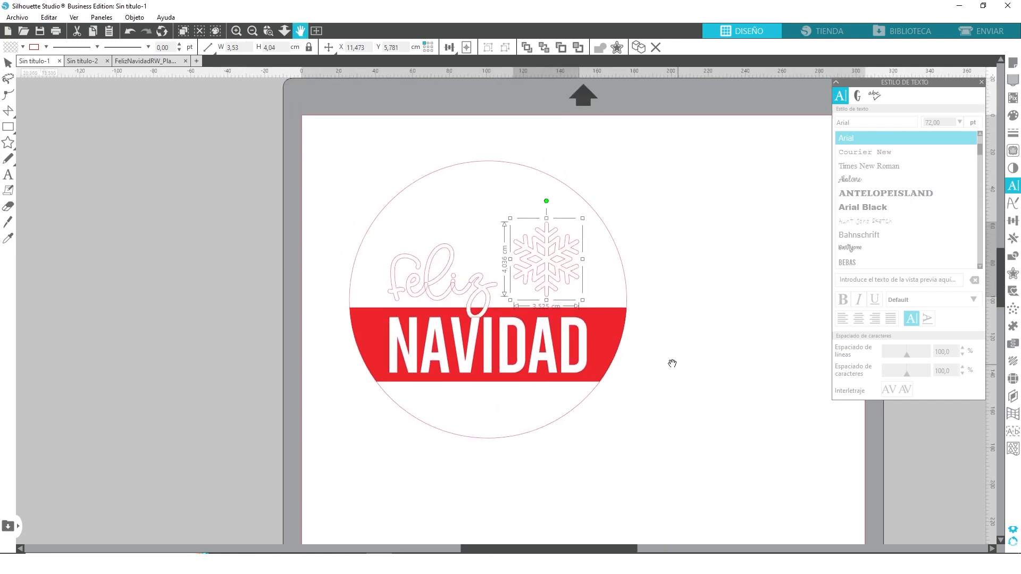
click(490, 298)
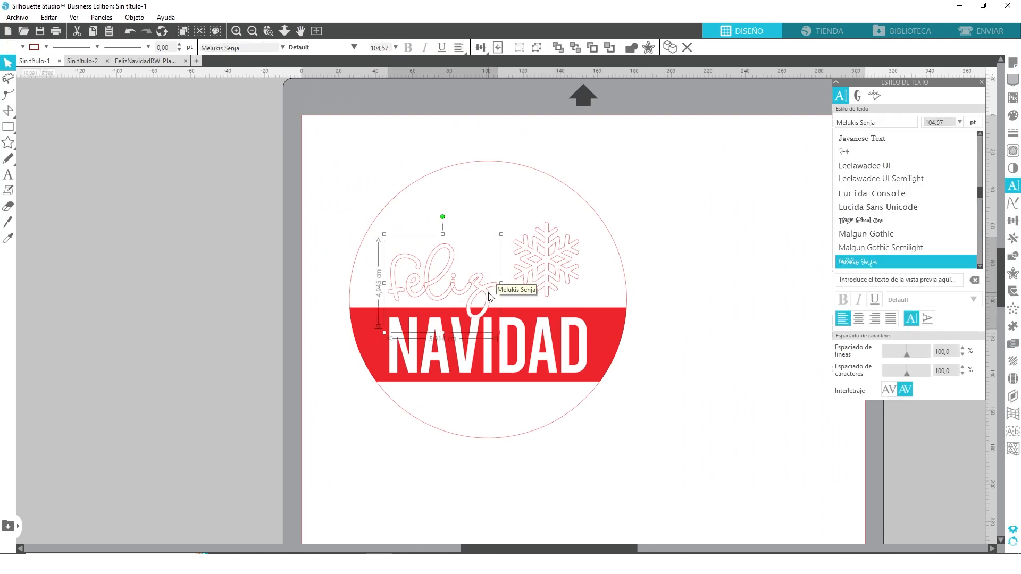
click(633, 48)
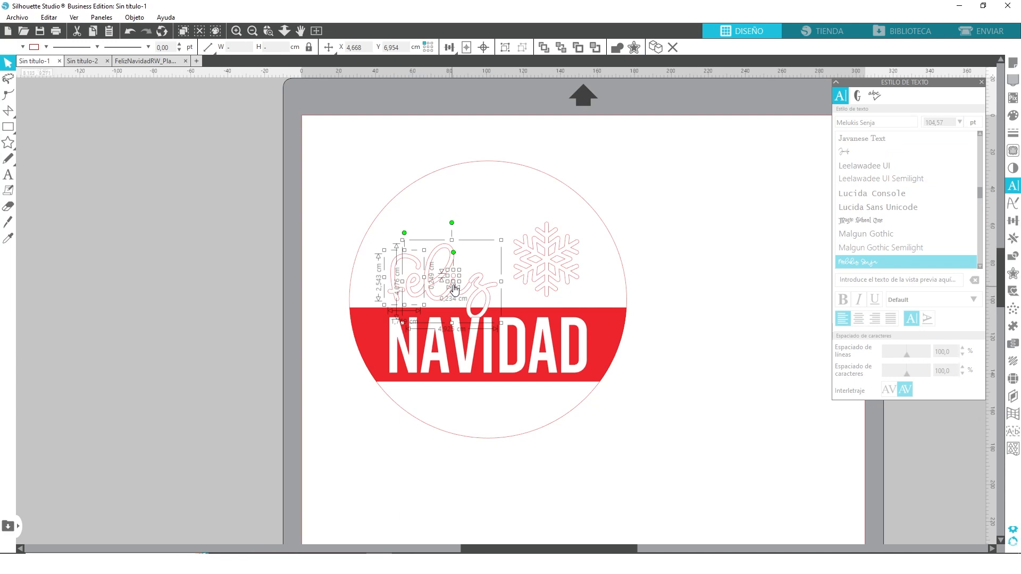
right_click(438, 277)
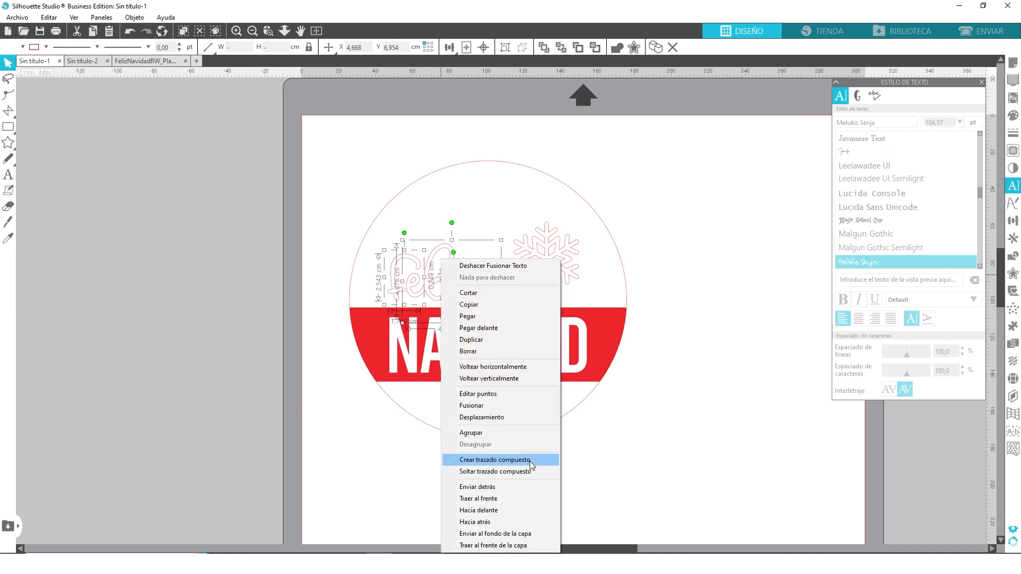
click(505, 430)
Draw a circle about 2.4 cm across beside the large circle as the ball of a Christmas bauble
drag(674, 323, 582, 290)
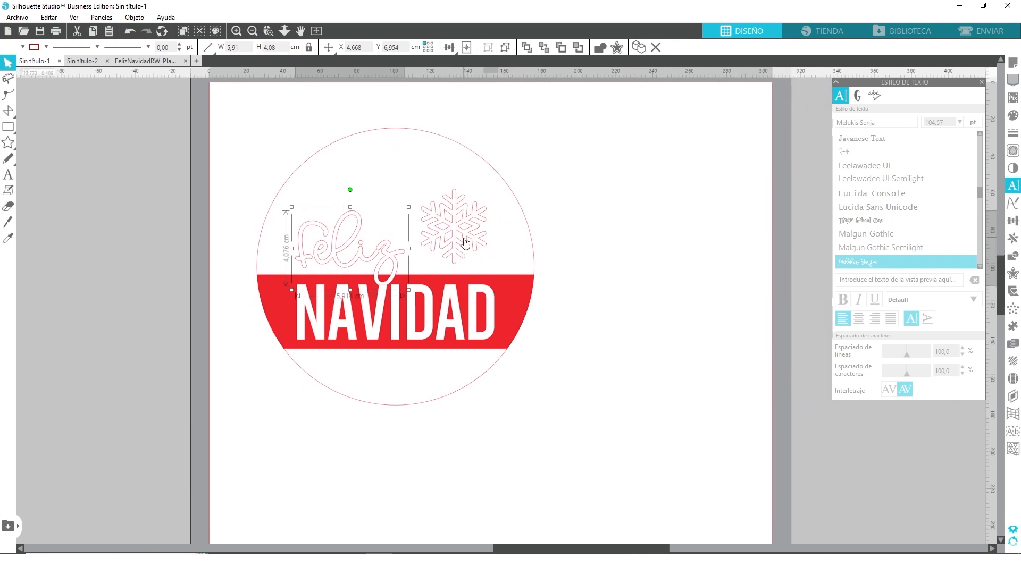
click(8, 127)
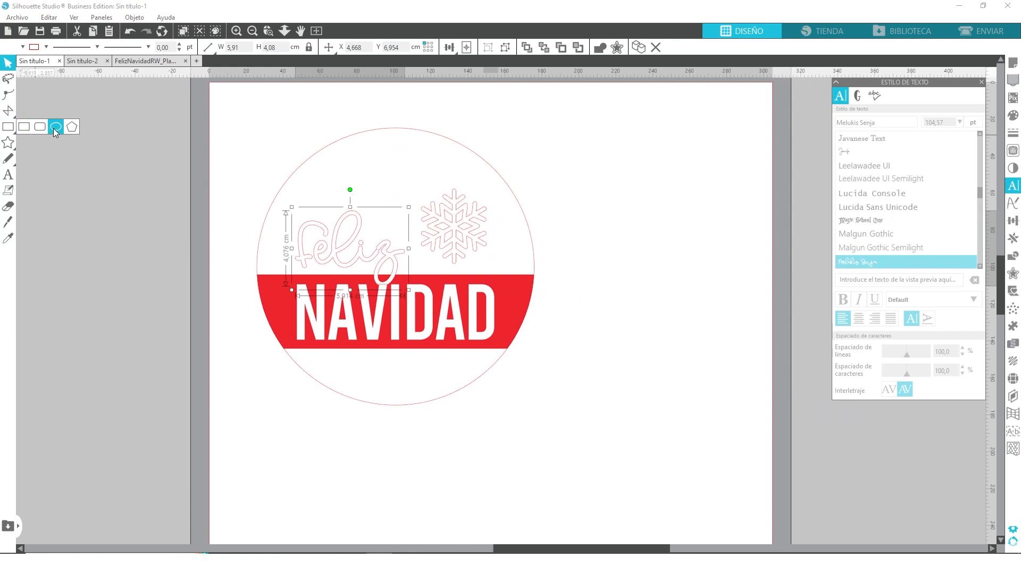
click(52, 129)
drag(592, 234, 637, 278)
Draw a rounded rectangle about 1.5 by 0.9 cm over the ball's upper edge as its cap, and shrink it slightly
click(8, 126)
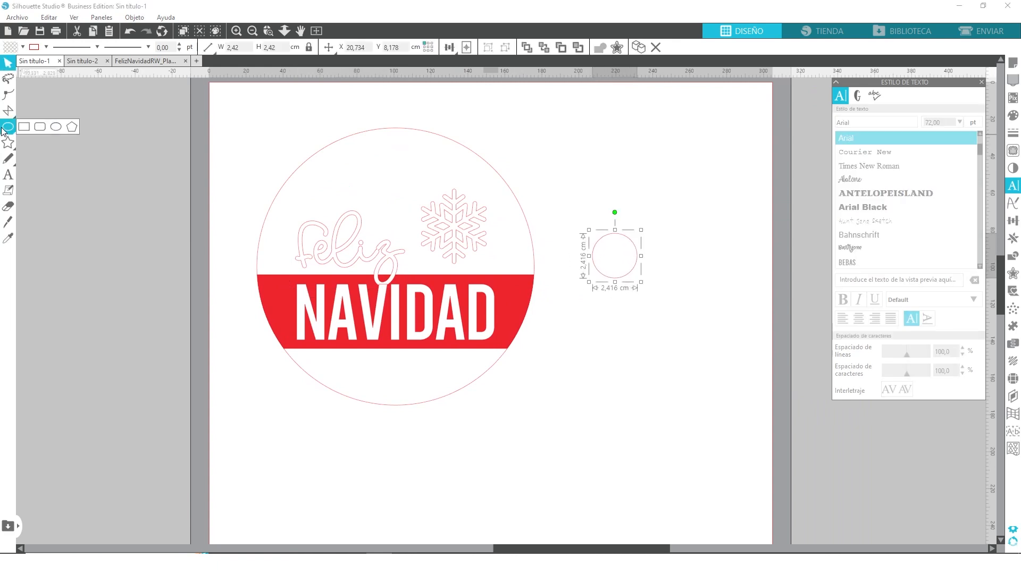
click(40, 128)
drag(597, 229, 630, 245)
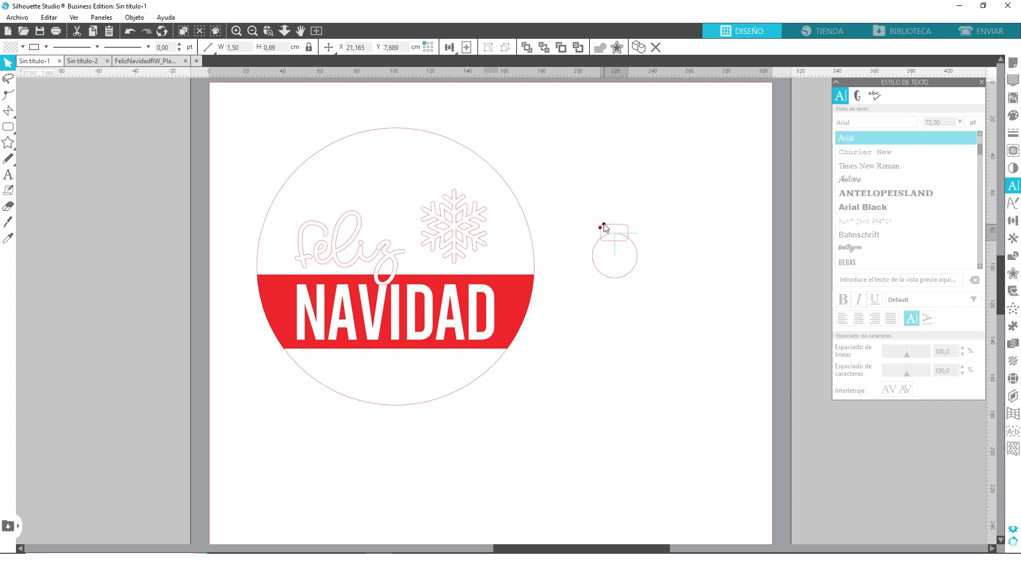
click(627, 230)
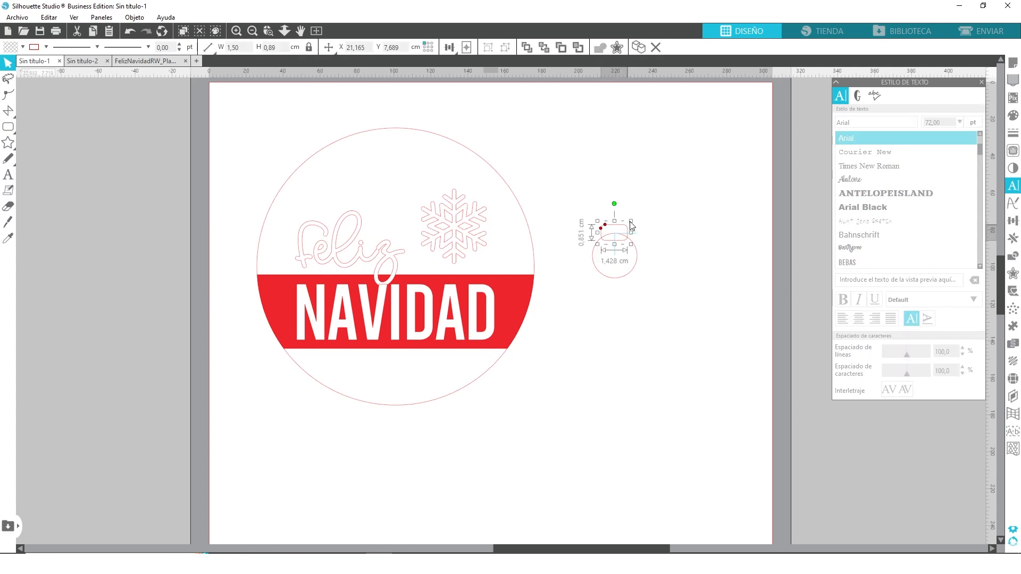
click(369, 178)
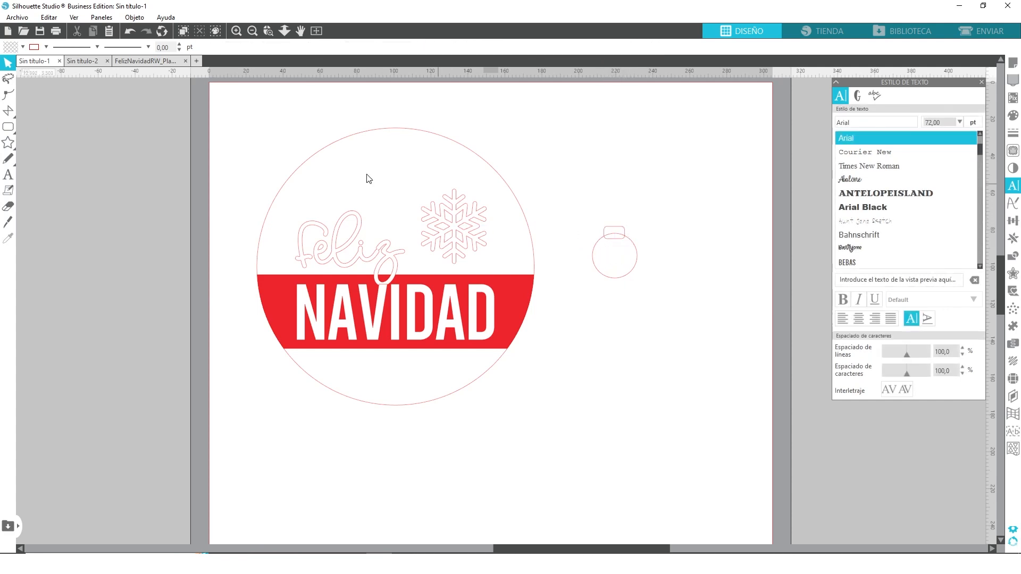
Draw a narrow vertical rectangle above the bauble's cap as its hanging string
click(9, 127)
click(24, 128)
mouse_move(596, 173)
mouse_down()
mouse_move(609, 242)
mouse_move(615, 193)
mouse_move(616, 203)
mouse_up()
click(671, 338)
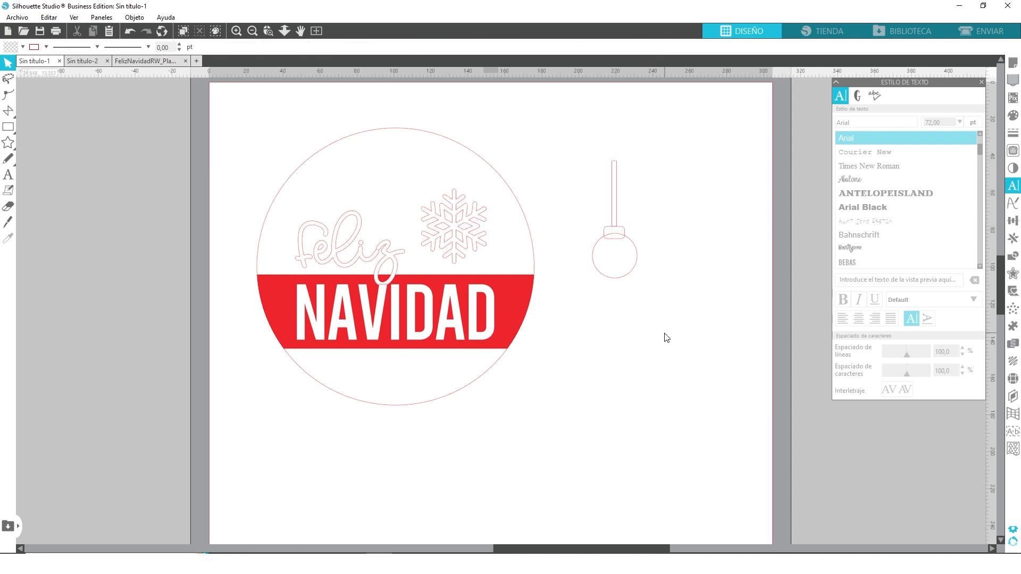
Move the snowflake out to the page's edge and place two baubles with balls about 2.1 cm wide beside "Feliz"
drag(635, 130, 577, 305)
drag(477, 217, 811, 389)
drag(672, 122, 507, 260)
click(426, 160)
click(441, 168)
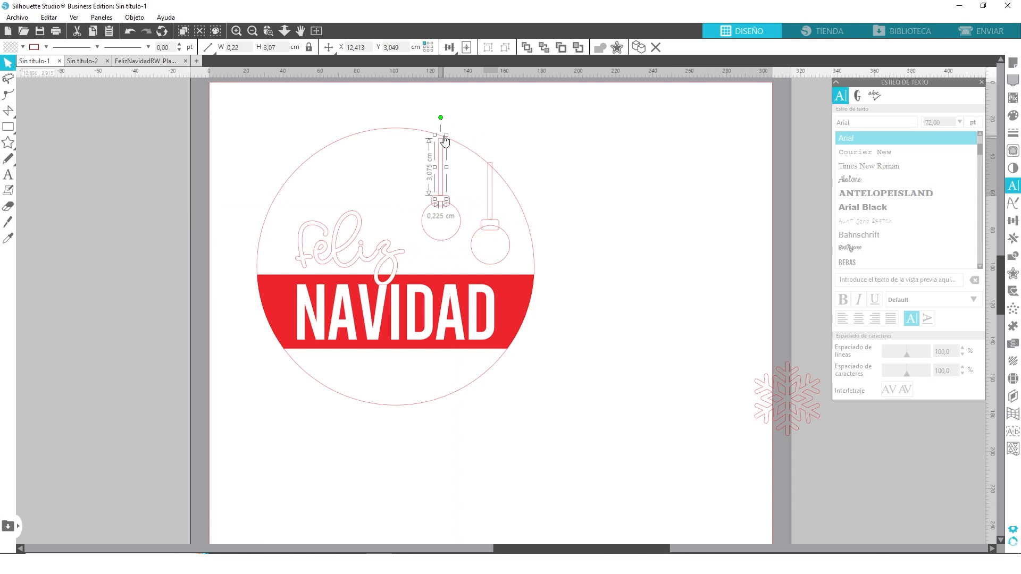
Lengthen the string of the bauble nearest "Feliz" and nudge its ball up to meet the cap
click(269, 31)
drag(410, 112, 507, 211)
drag(421, 200, 421, 176)
click(253, 32)
click(254, 31)
drag(520, 129, 422, 422)
drag(691, 183, 640, 357)
key(ctrl+z)
click(705, 336)
click(498, 336)
key(Up)
key(Up)
key(Up)
key(Up)
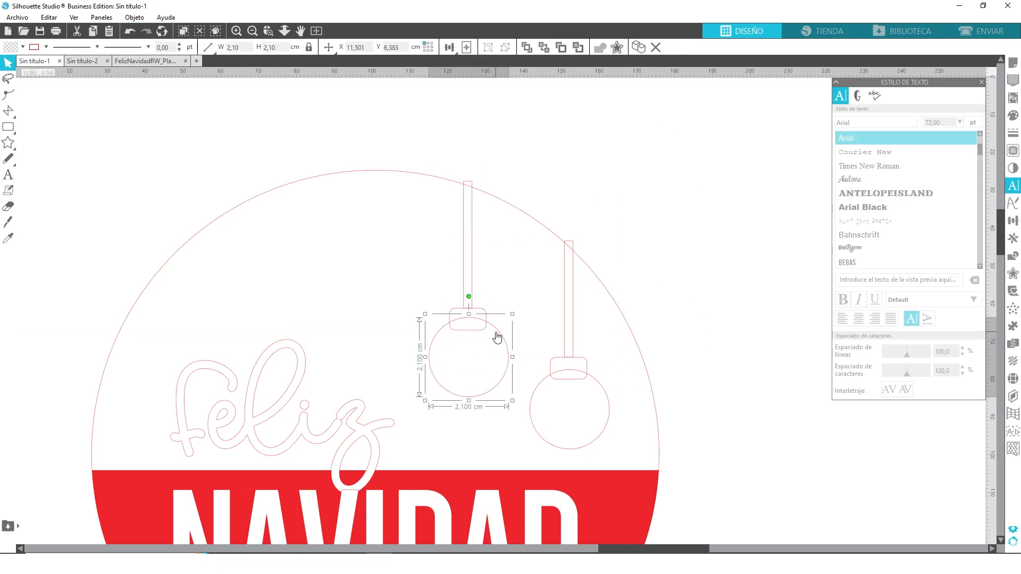
Weld the string, cap and ball of the bauble nearest "Feliz" into a single shape
drag(414, 169, 522, 418)
click(601, 47)
drag(621, 178, 518, 464)
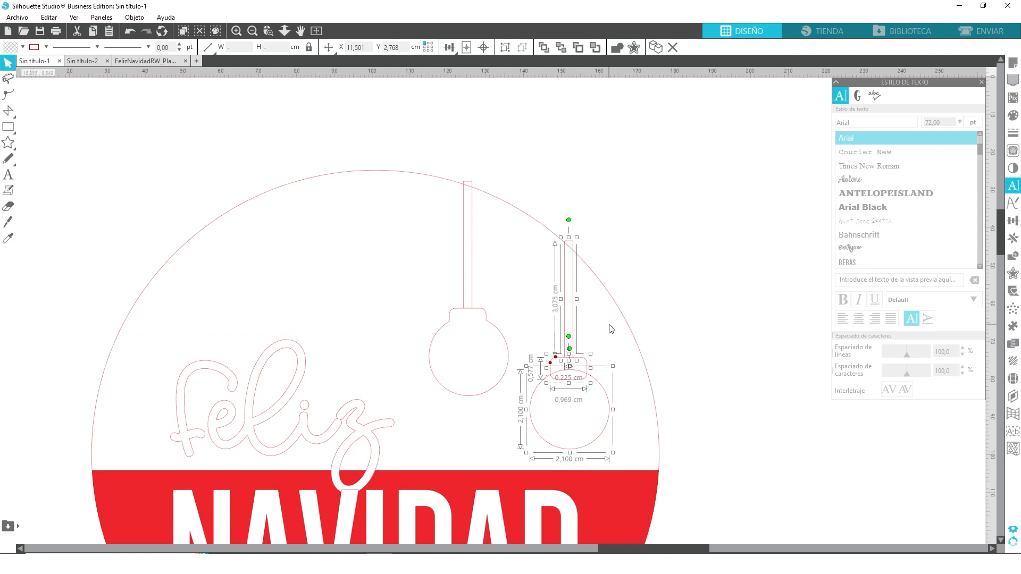
click(611, 327)
click(470, 286)
drag(467, 312, 467, 321)
drag(418, 414, 518, 166)
click(617, 47)
click(601, 47)
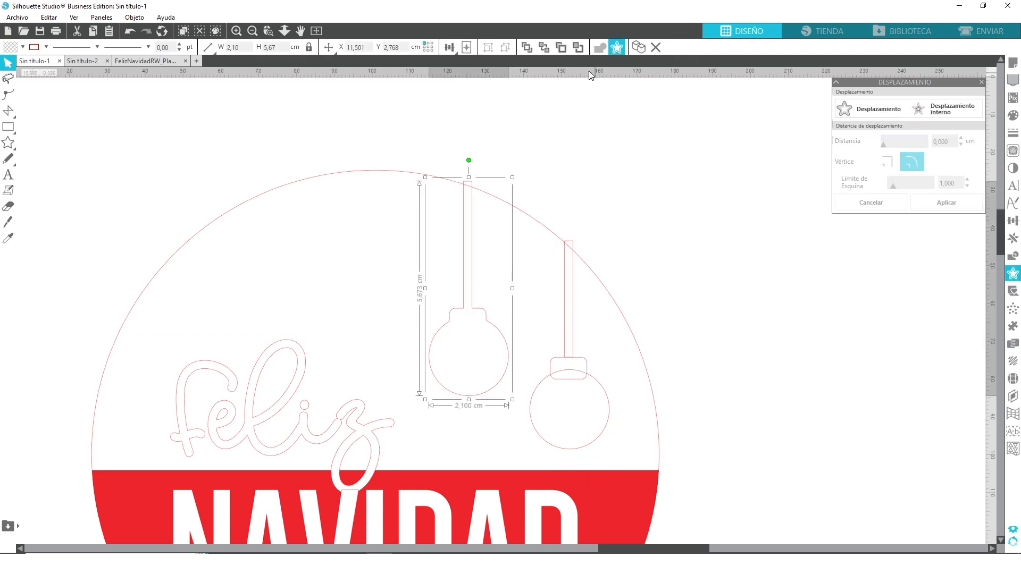
Replace the unwelded bauble with a copy of the welded one, placed slightly lower near the circle's edge
click(591, 237)
drag(587, 409, 514, 407)
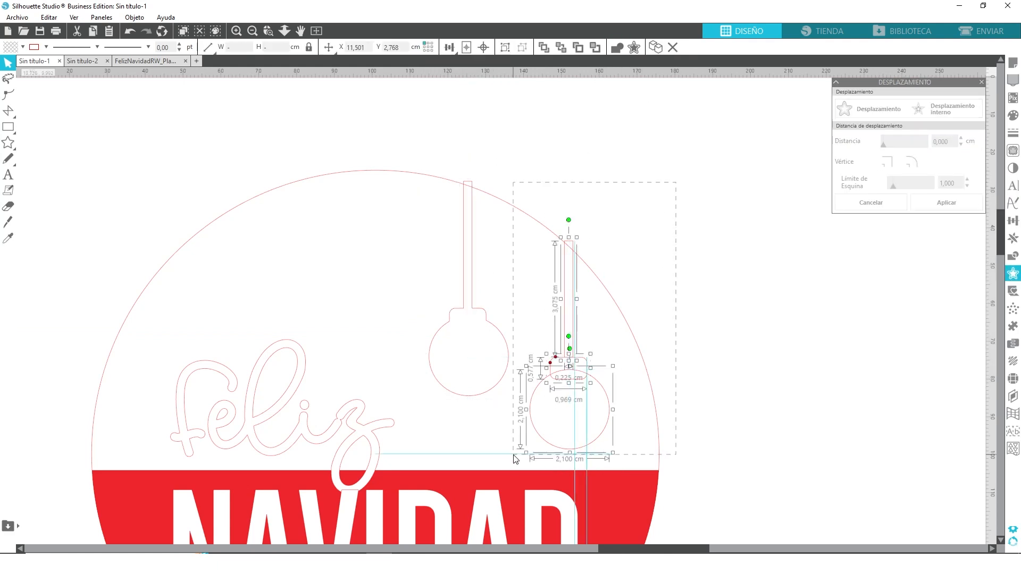
key(Delete)
click(465, 402)
drag(465, 402, 580, 455)
click(696, 369)
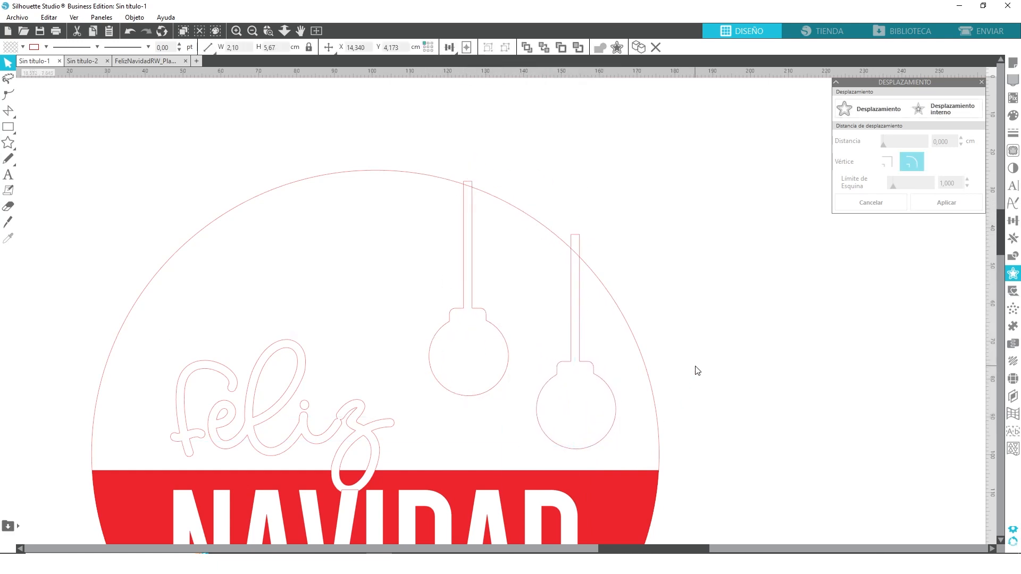
Delete both baubles and return the snowflake to its place beside "Feliz" above the red band
click(253, 30)
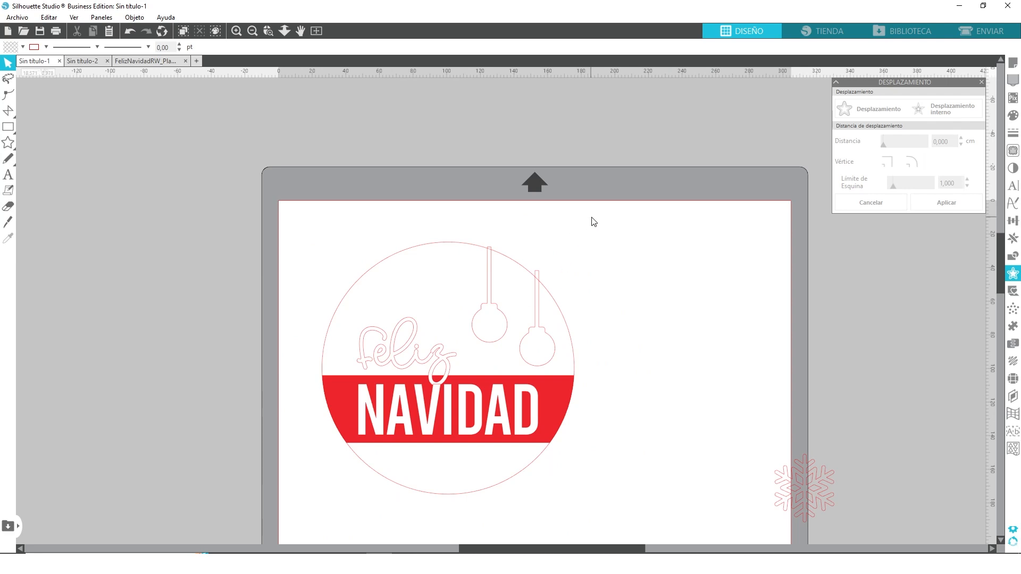
click(478, 364)
key(Delete)
drag(794, 479, 516, 334)
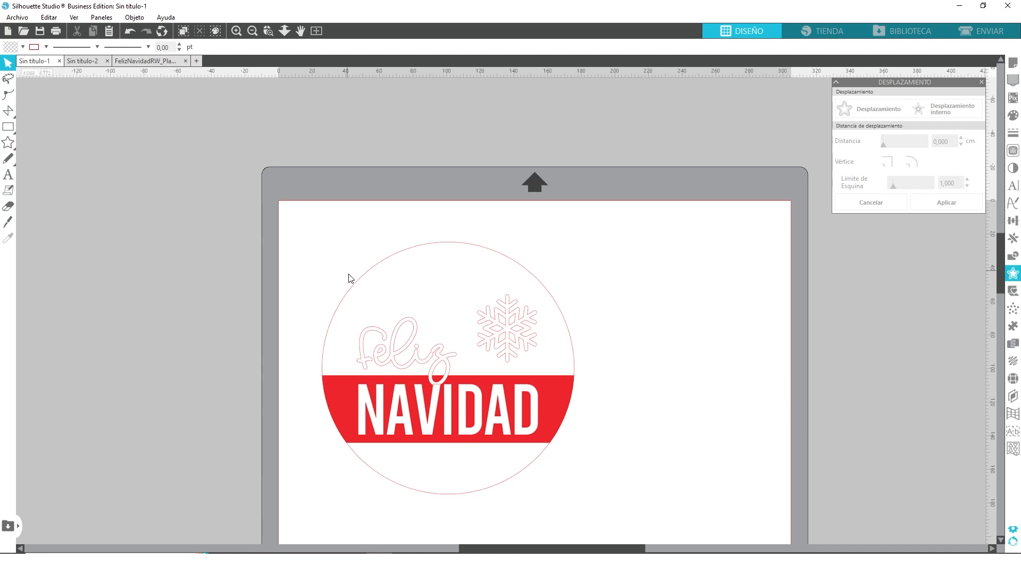
scroll(605, 338, down, 2)
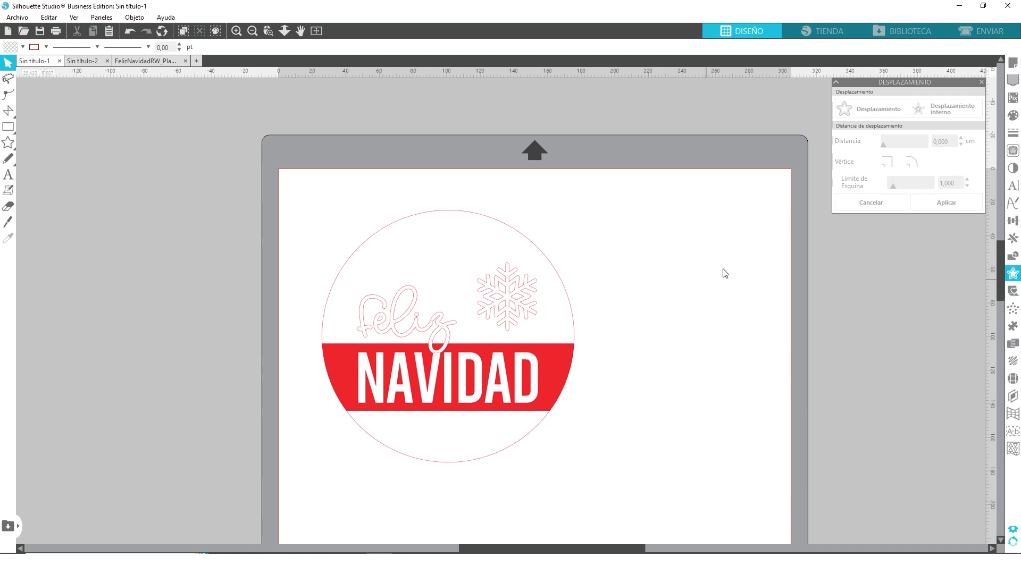
click(982, 83)
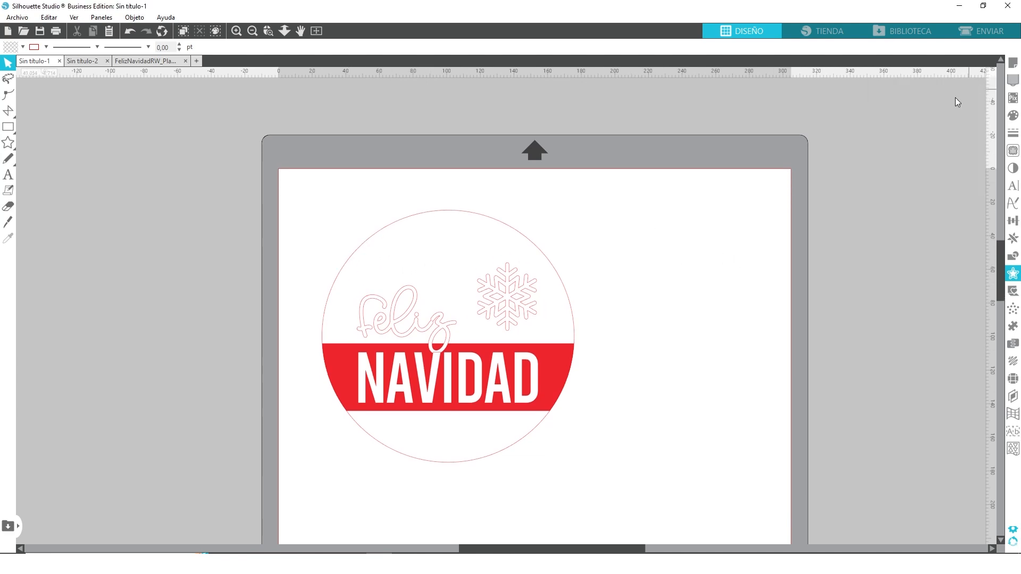
scroll(718, 269, down, 2)
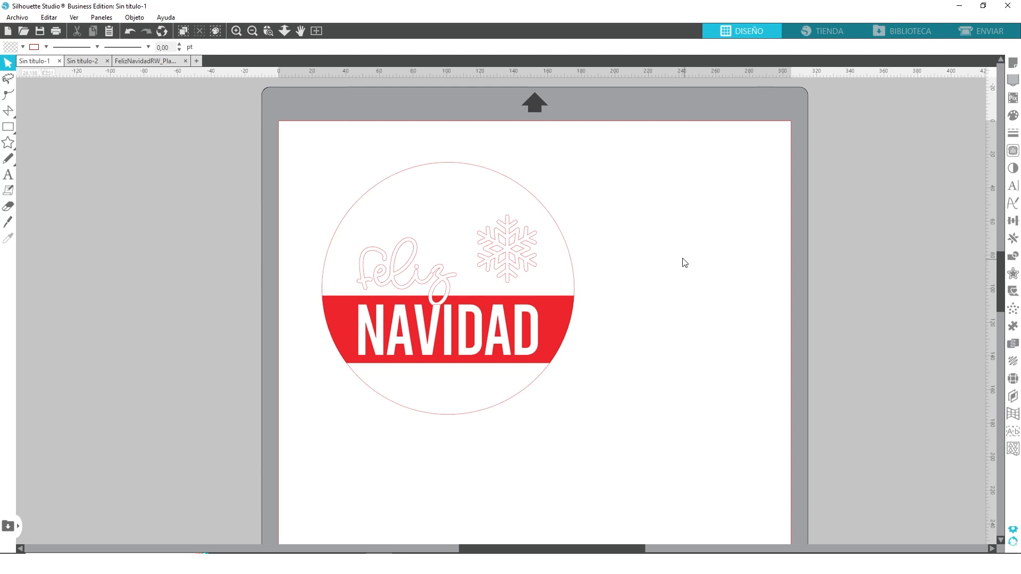
In the FelizNavidadRW_PlanetaSilhouette design, move the lettering aside and draw a 15 cm circle on the page
click(143, 61)
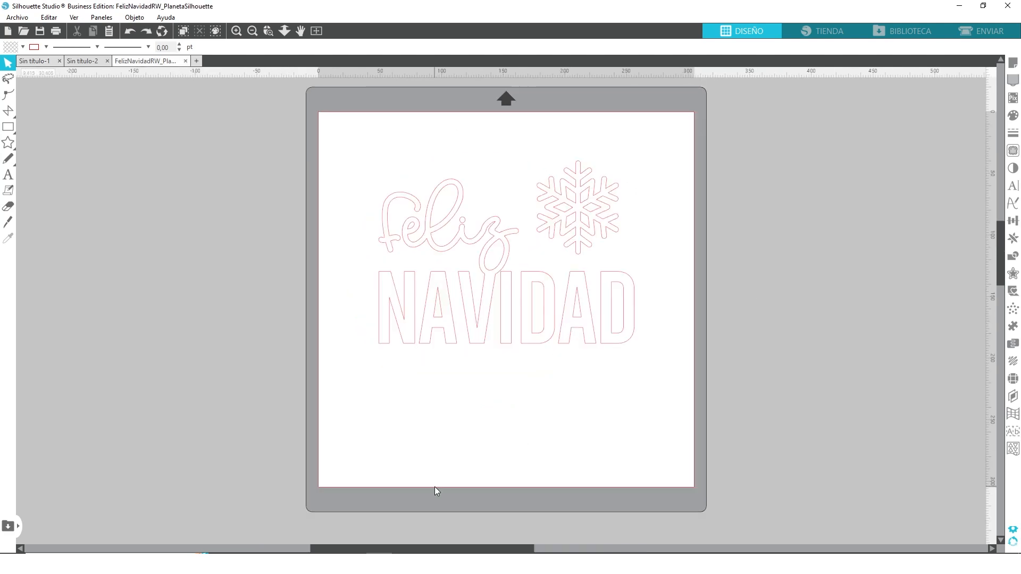
click(471, 242)
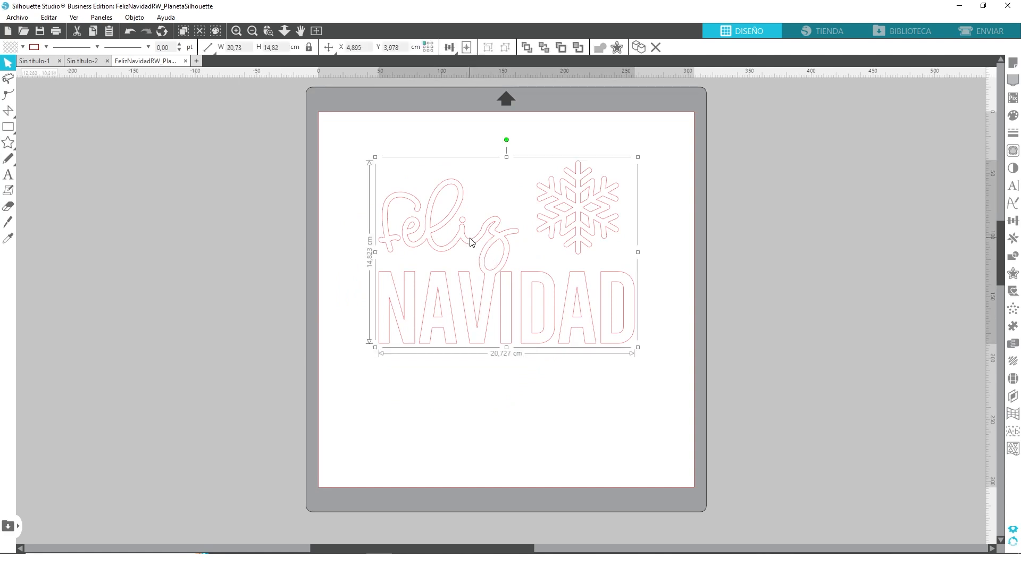
drag(472, 239, 638, 267)
click(4, 137)
click(104, 142)
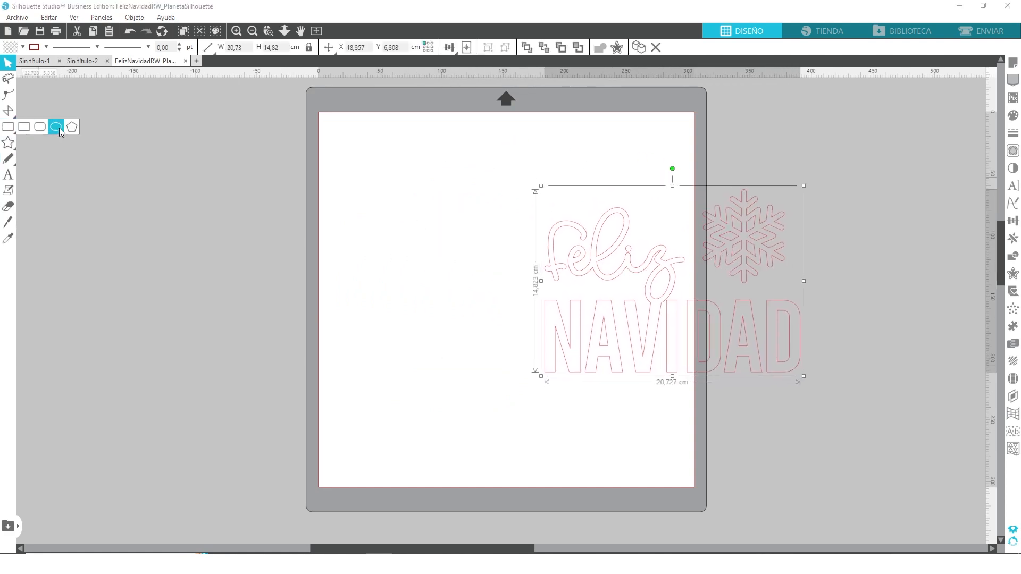
drag(354, 138, 504, 358)
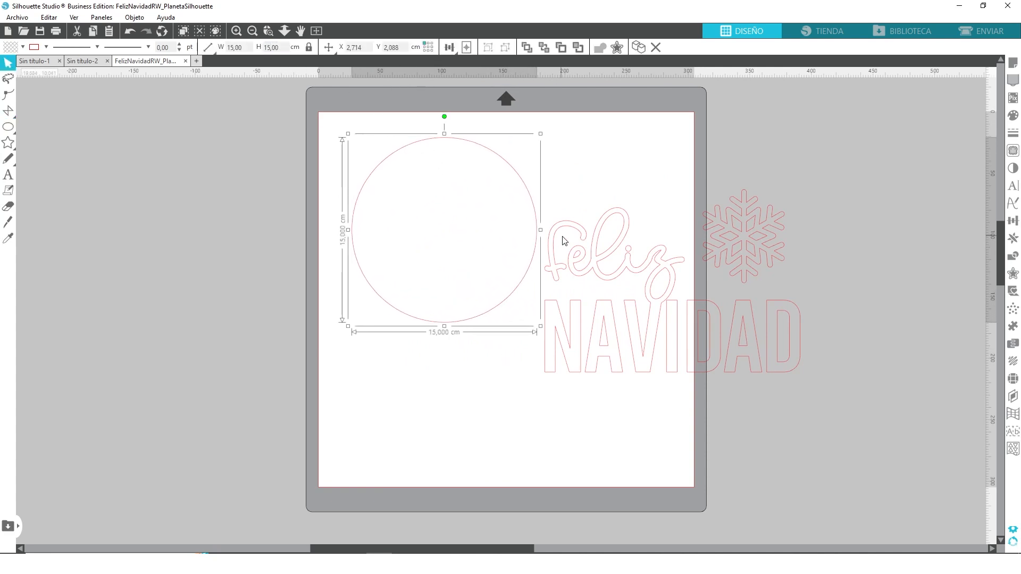
Scale the "Feliz NAVIDAD" lettering with its snowflake down proportionally and centre it inside the 15 cm circle
click(589, 260)
drag(802, 376, 490, 276)
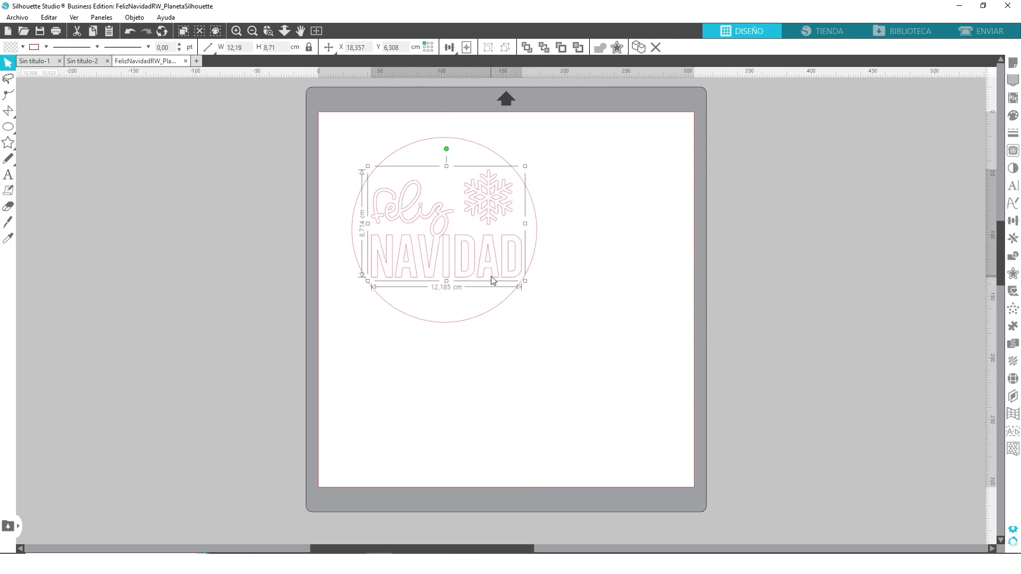
drag(525, 165, 522, 169)
click(574, 198)
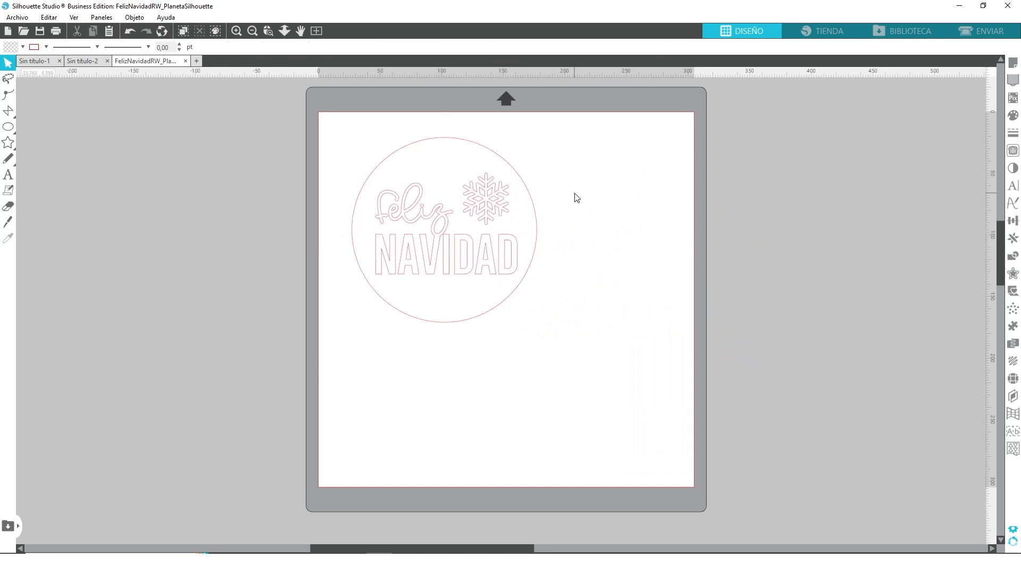
Draw a rectangle about 15.3 by 4.2 cm around "NAVIDAD", spanning the circle's full width with even margins
click(8, 126)
click(25, 127)
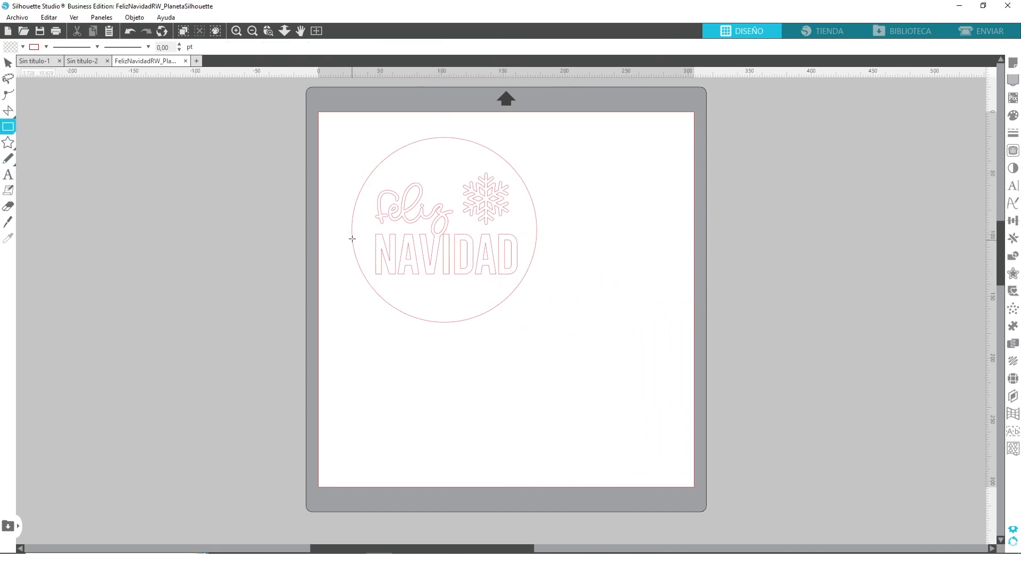
drag(349, 232, 538, 287)
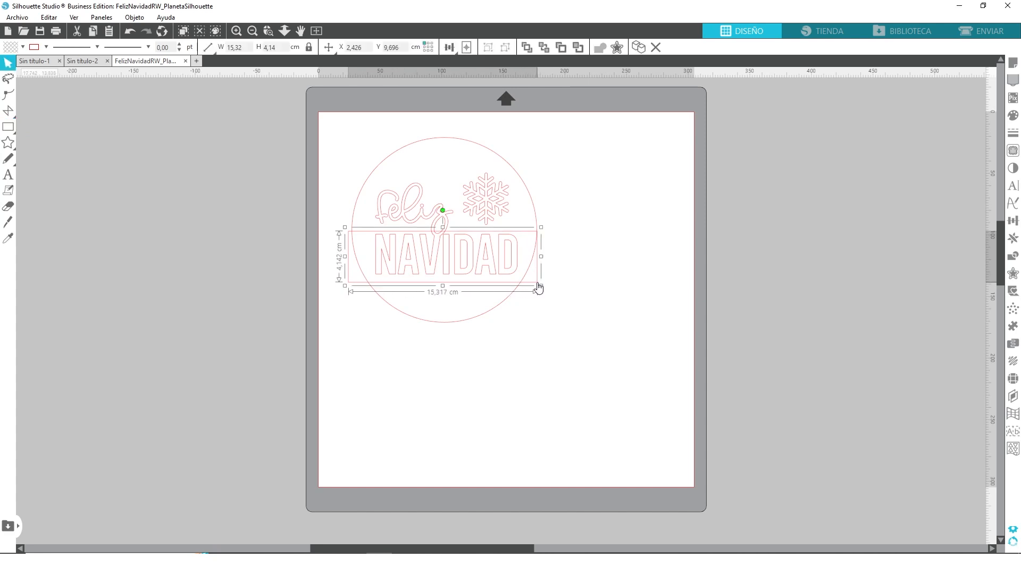
mouse_move(443, 229)
mouse_down()
mouse_move(441, 216)
mouse_move(443, 226)
mouse_up()
drag(443, 286, 443, 284)
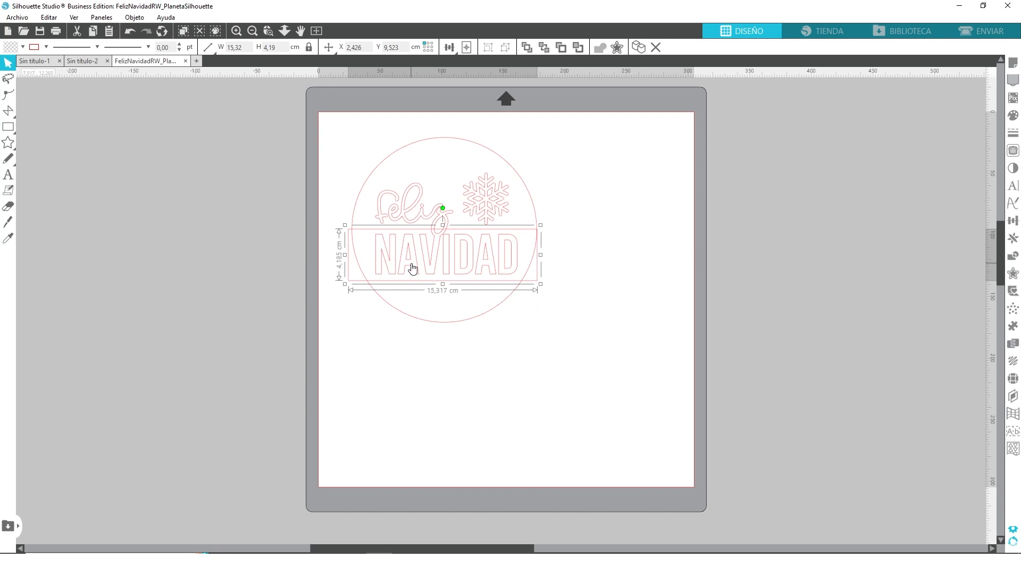
Try a shorter rectangle by lowering its upper edge across "NAVIDAD", and restore the height to about 4.2 cm
drag(444, 224, 444, 247)
click(619, 308)
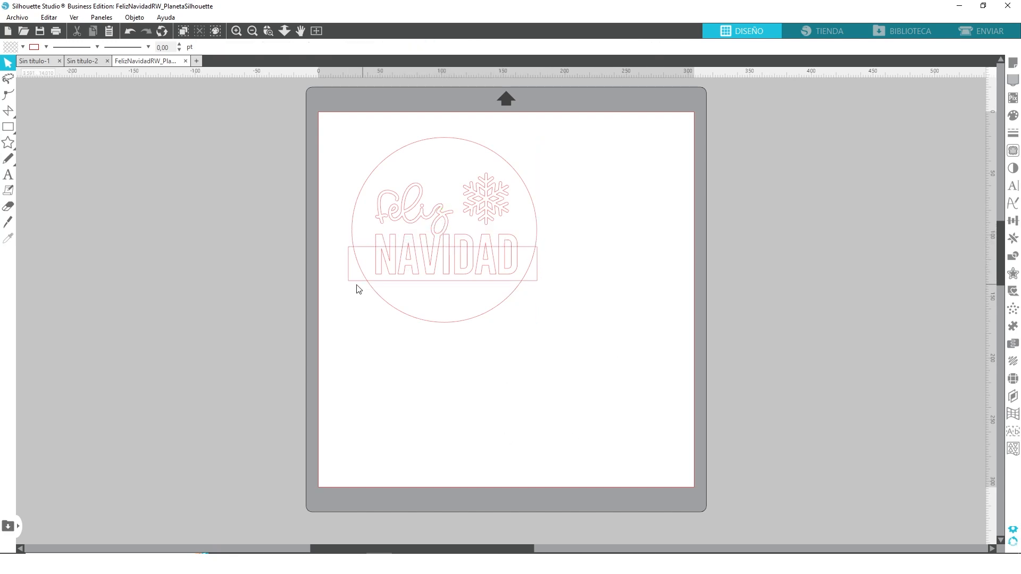
click(539, 283)
drag(443, 245, 455, 227)
click(640, 310)
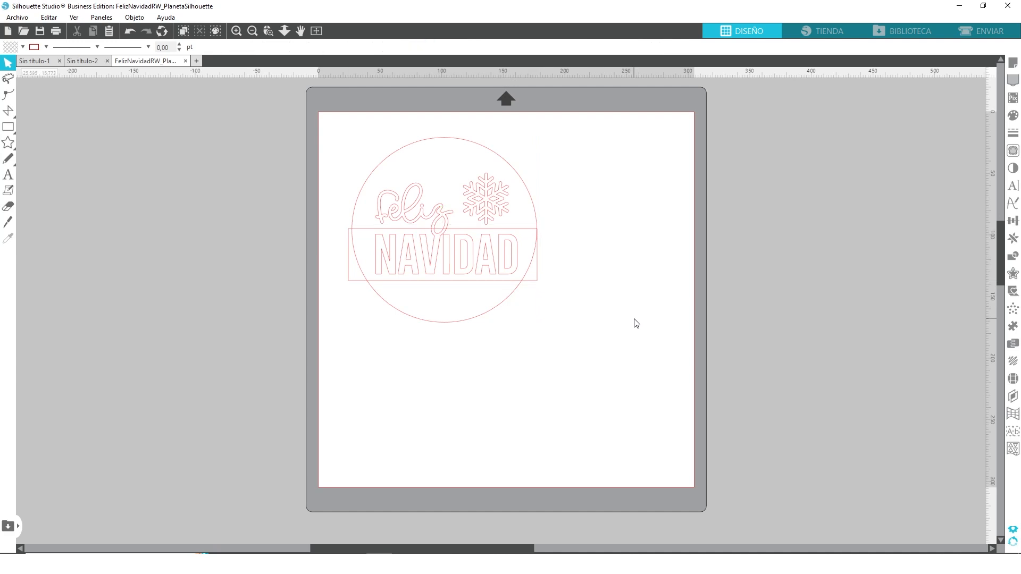
Delete the rectangle and the 15 cm circle, keeping only the "Feliz NAVIDAD" lettering and snowflake
click(540, 281)
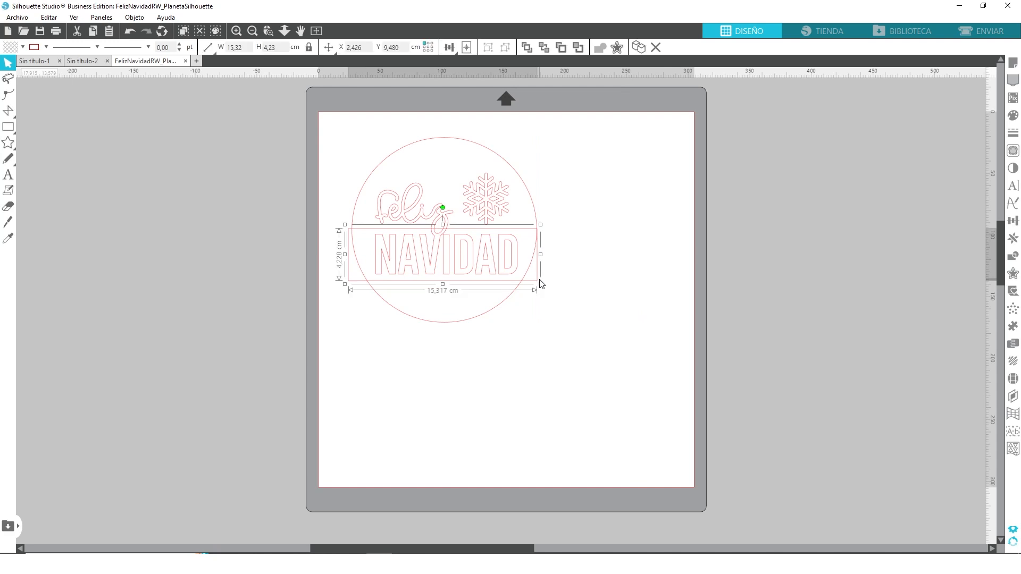
click(539, 285)
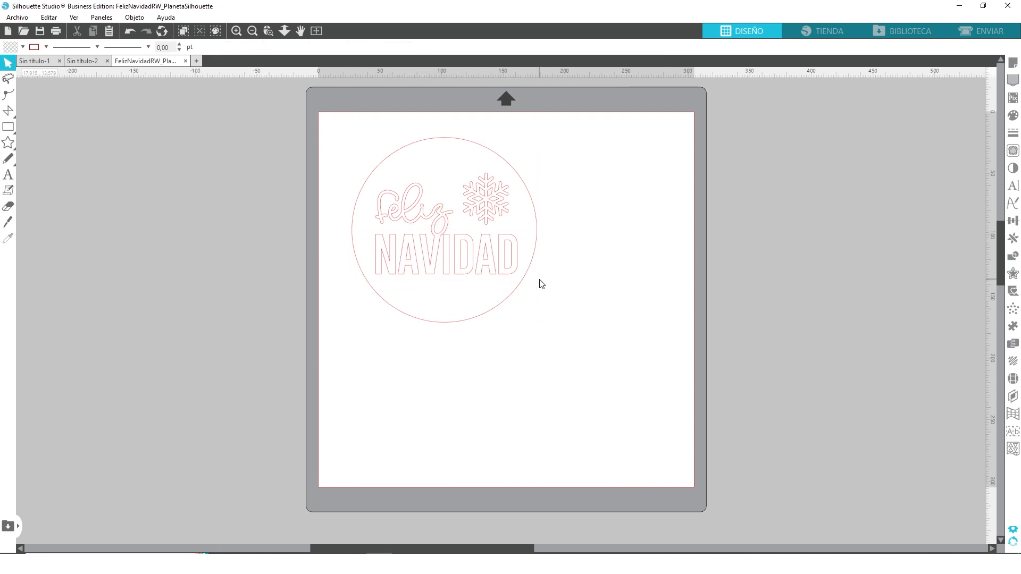
click(515, 292)
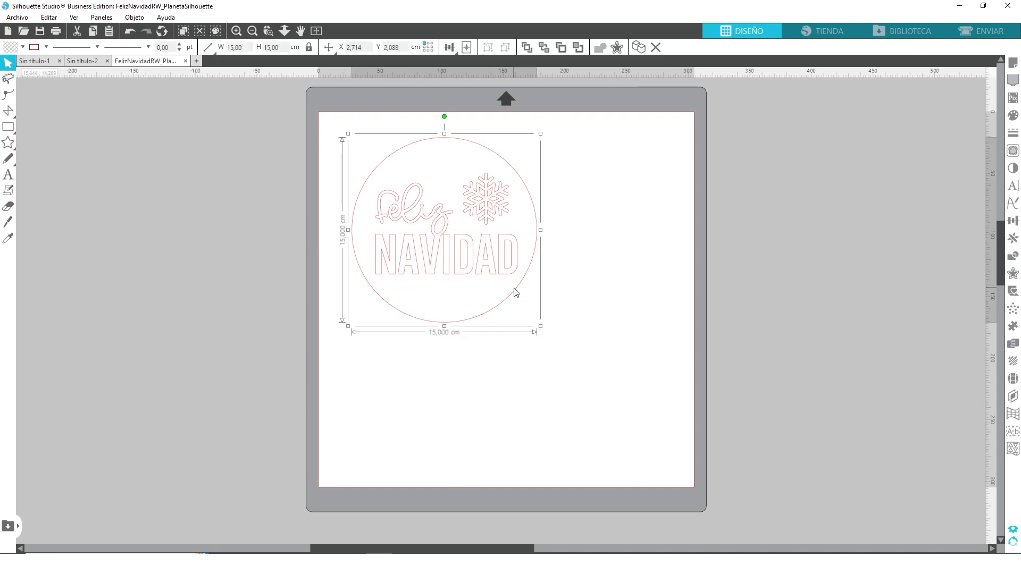
key(Delete)
Move the "Feliz NAVIDAD" lettering with its snowflake to the page's upper-left corner and flip it horizontally
drag(593, 143, 307, 329)
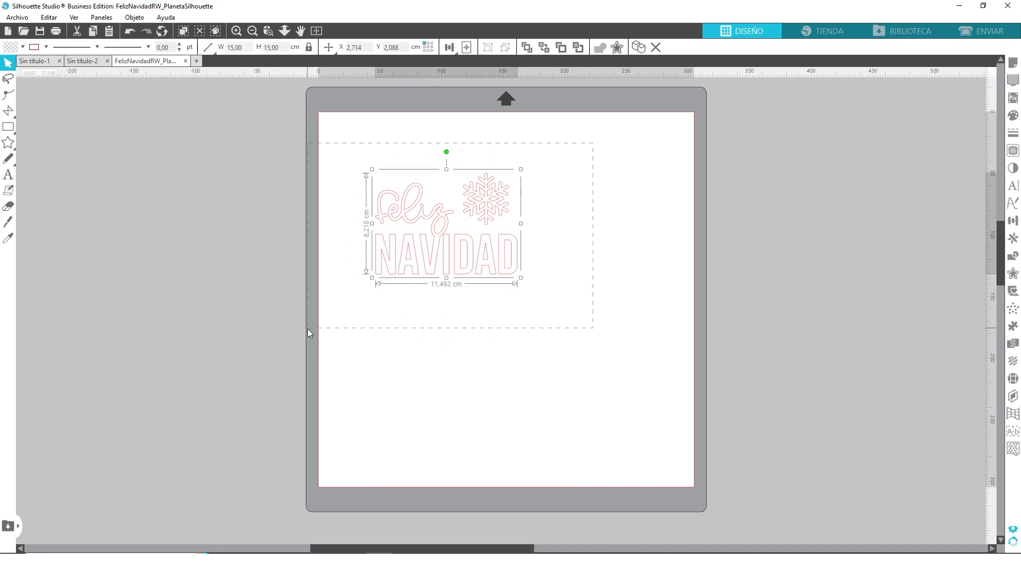
drag(413, 259, 366, 202)
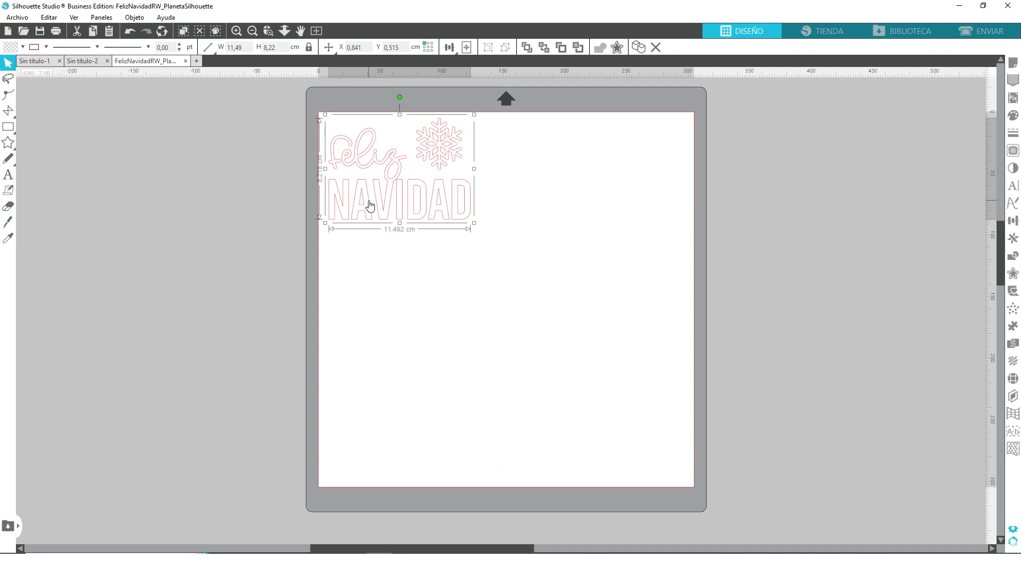
right_click(370, 206)
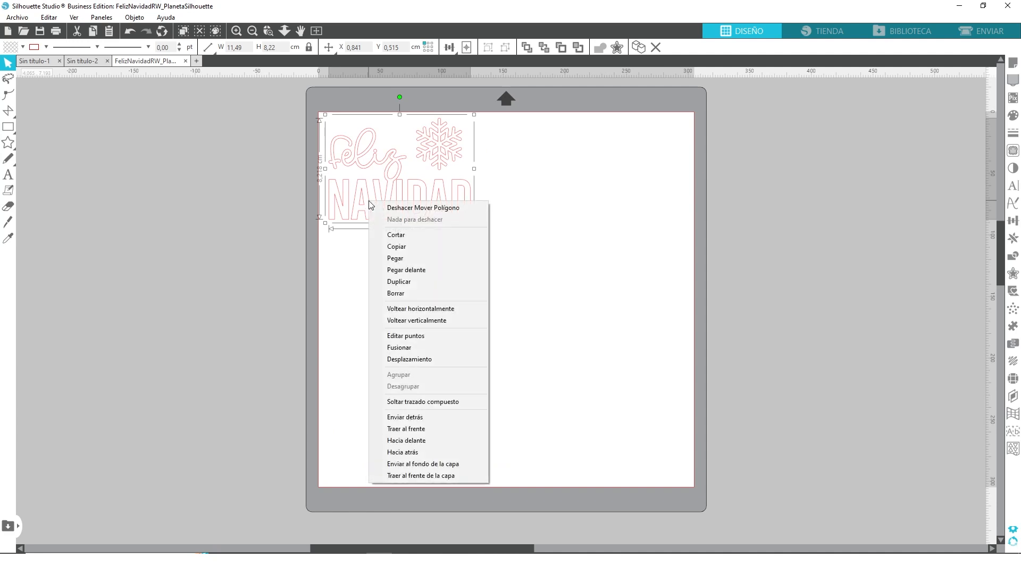
click(434, 310)
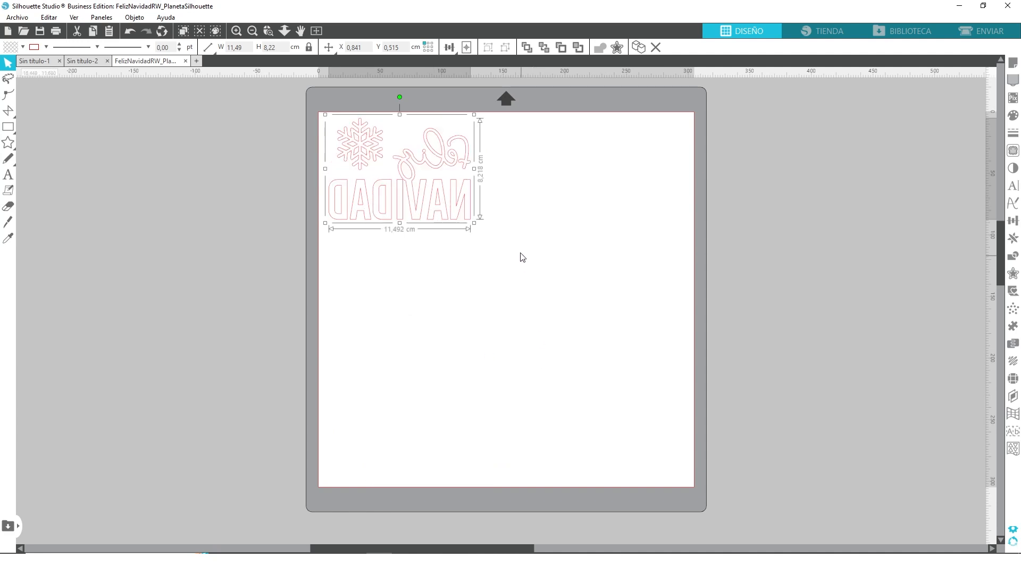
click(523, 206)
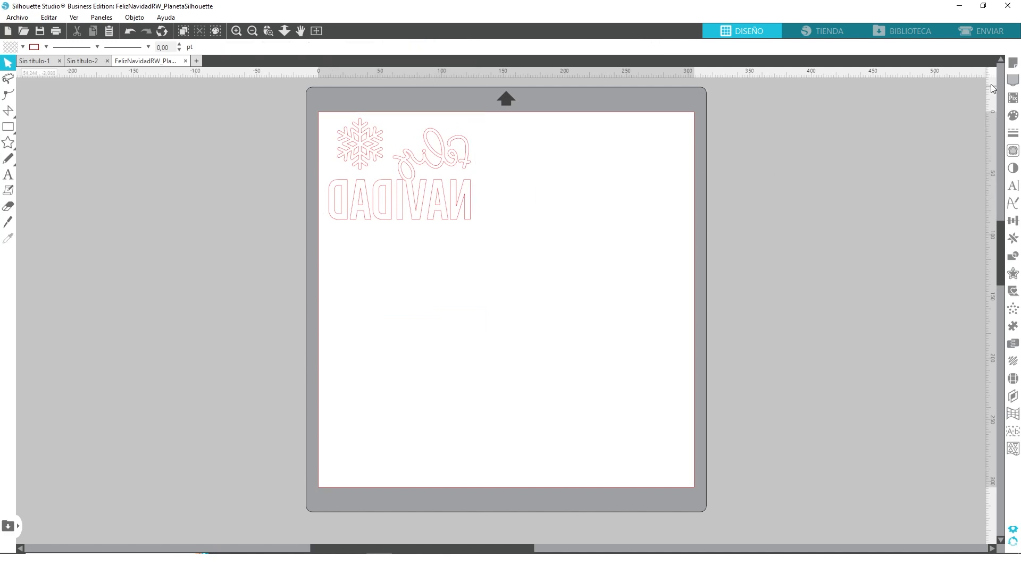
Open the cut settings for sending the mirrored lettering to the cutter
click(983, 31)
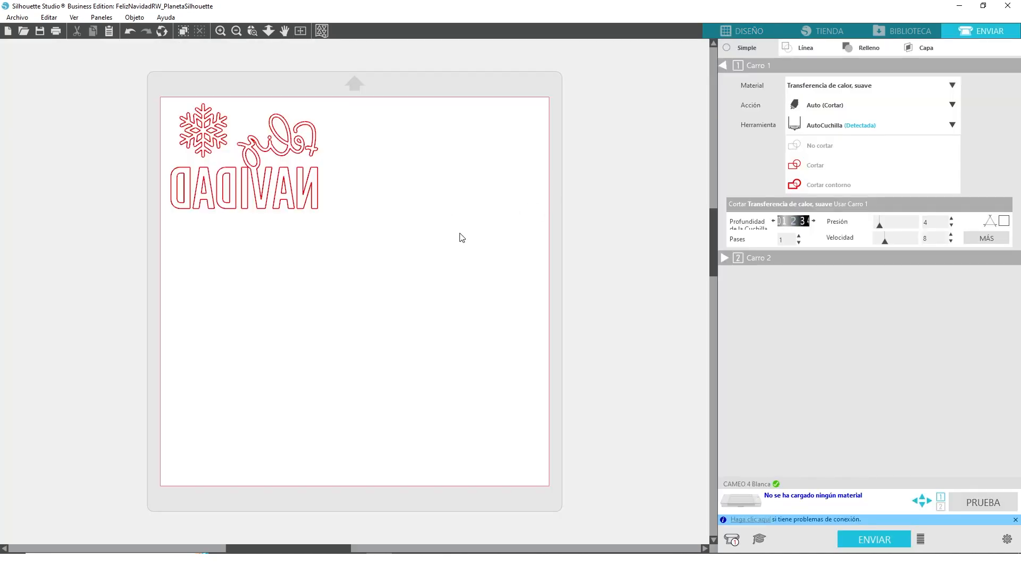